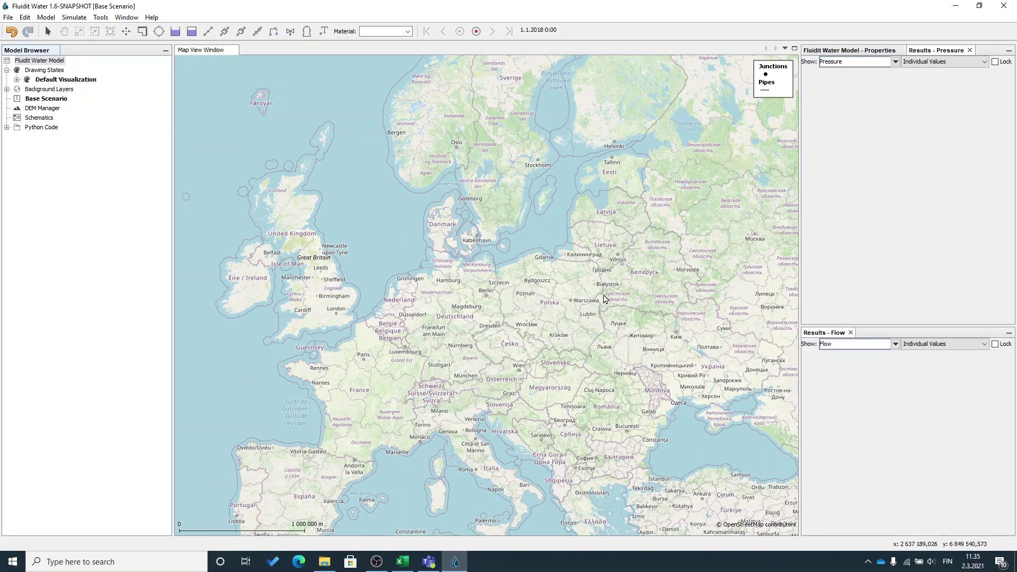
- Zoom the OpenStreetMap view from Europe down to central Helsinki
scroll(577, 243, "up", 3)
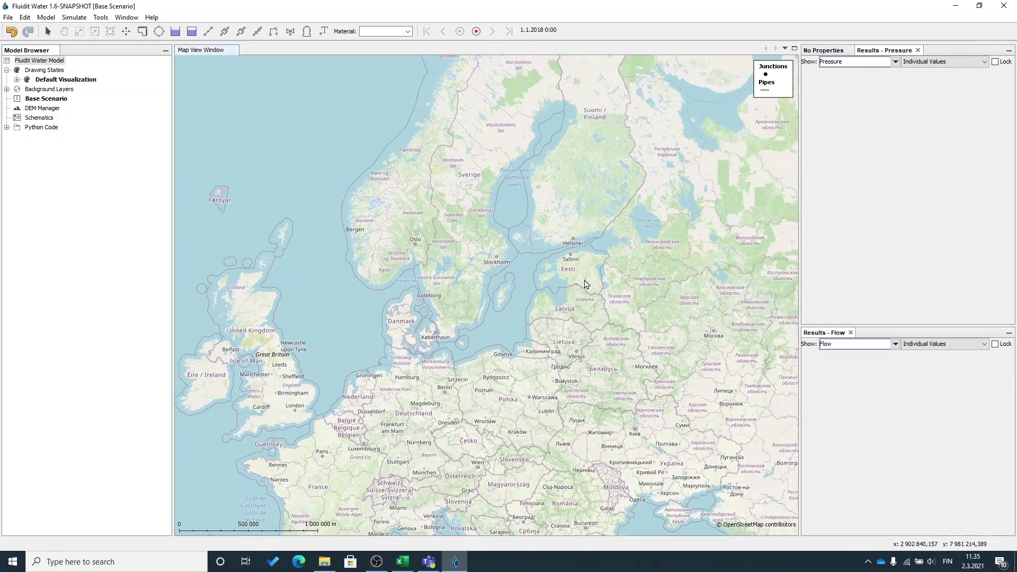
scroll(566, 246, "up", 3)
scroll(545, 287, "up", 4)
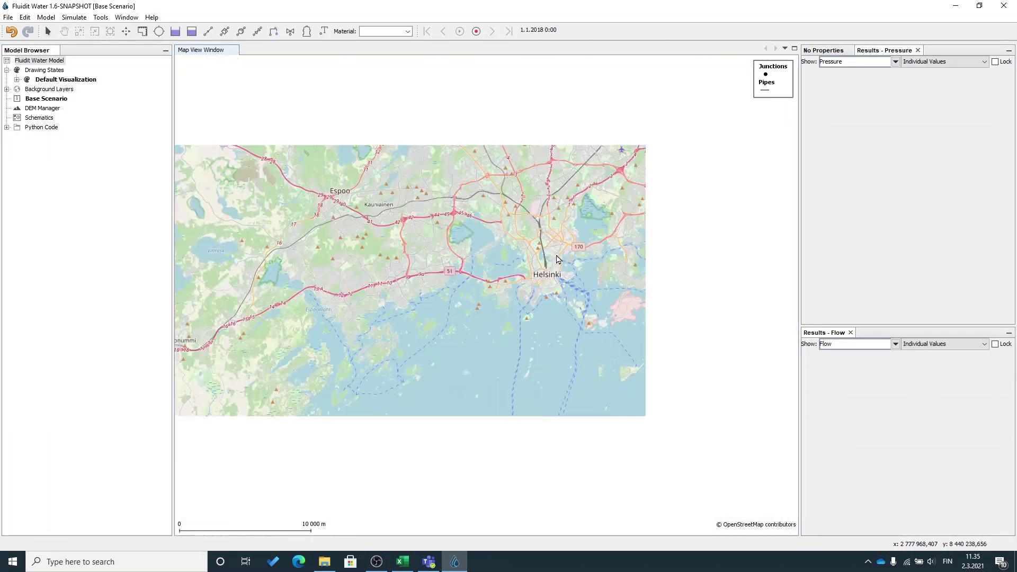
scroll(528, 288, "down", 1)
scroll(578, 273, "up", 2)
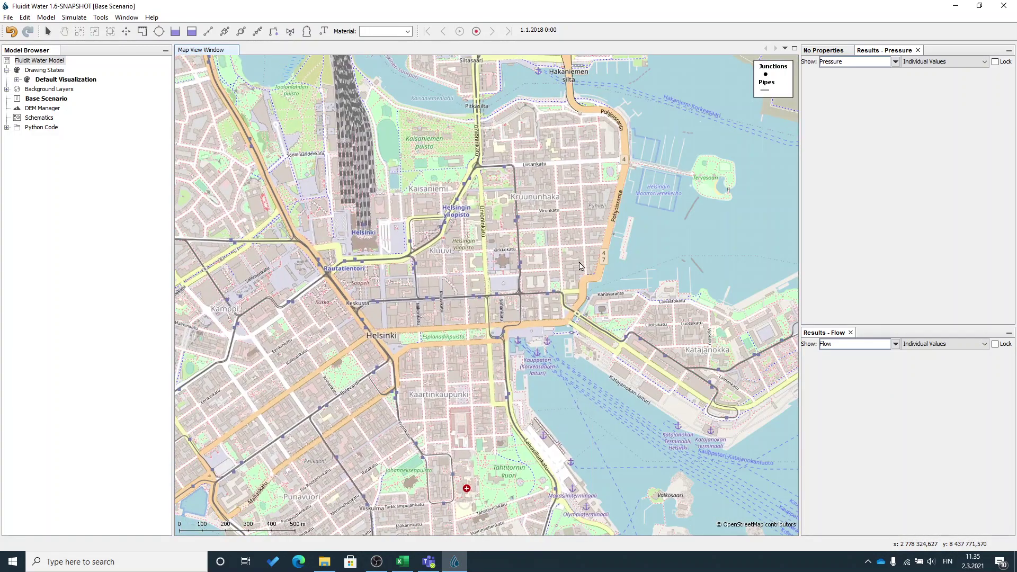
scroll(562, 275, "up", 2)
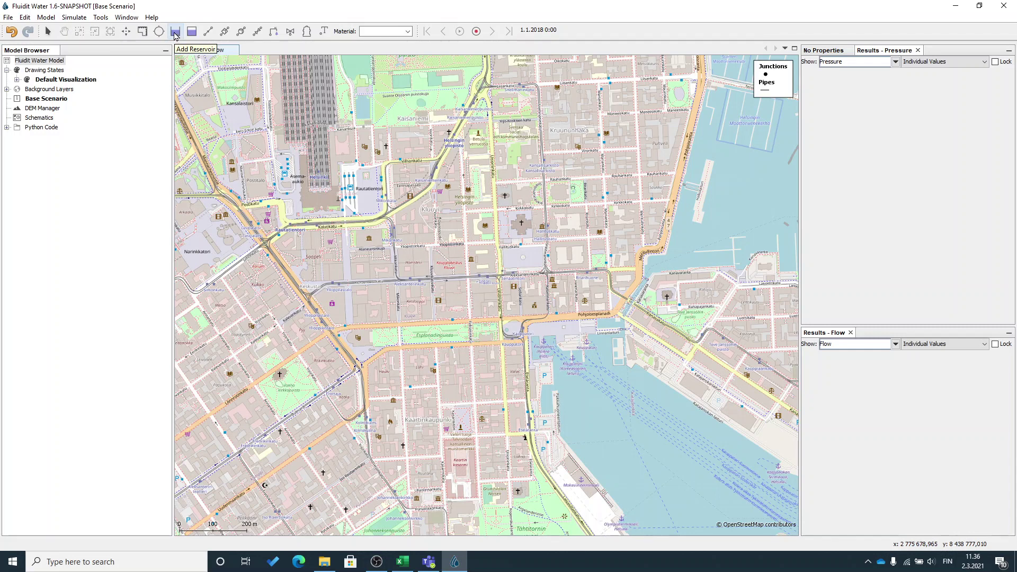
- Place a reservoir at the east end of Aleksanterinkatu, just north of Kauppatori harbour
left_click(175, 33)
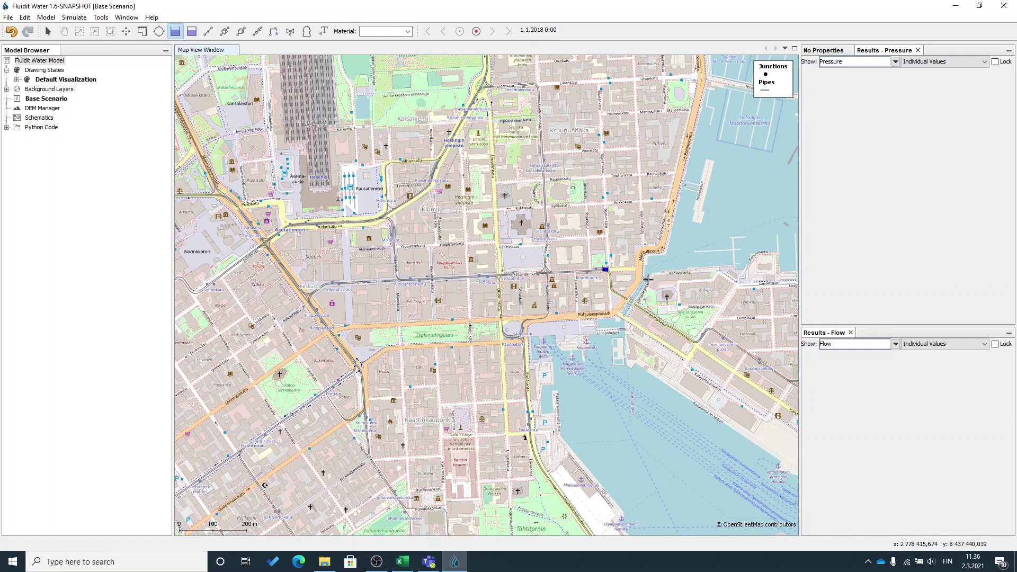
scroll(613, 281, "up", 1)
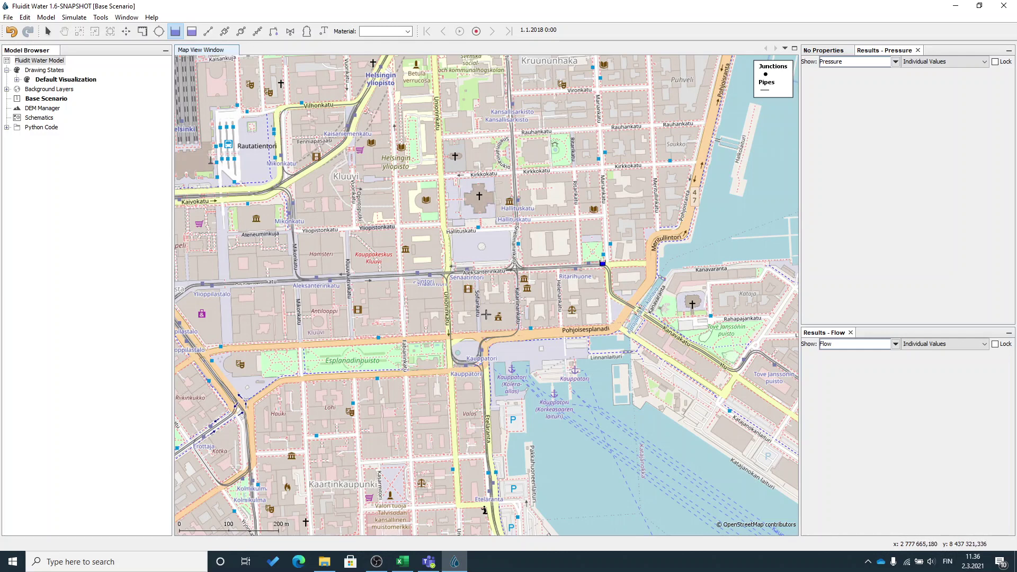
- Add a Color Layer under Background Layers to wash out the OpenStreetMap background
left_click(7, 90)
left_click(28, 101)
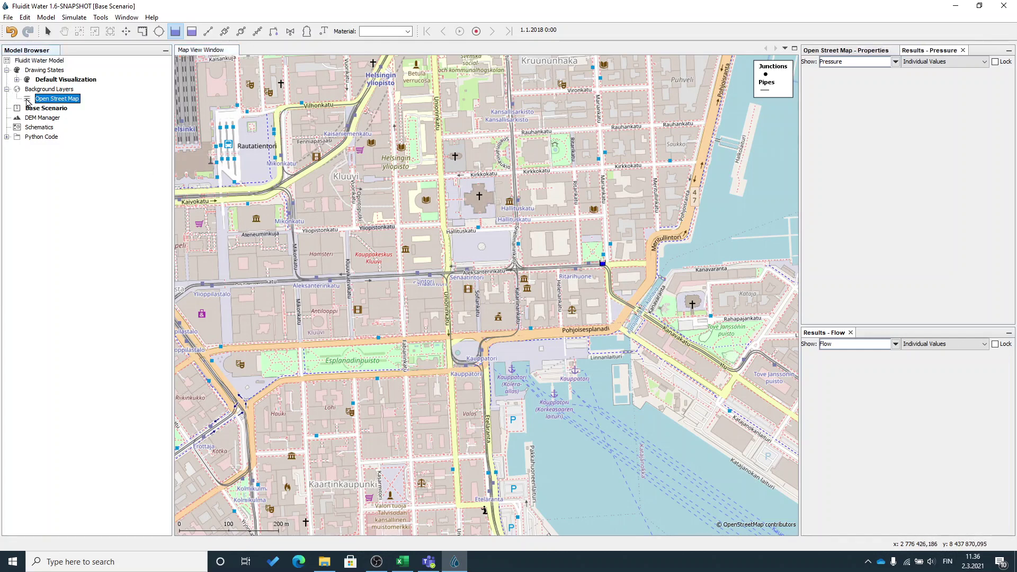
left_click(27, 100)
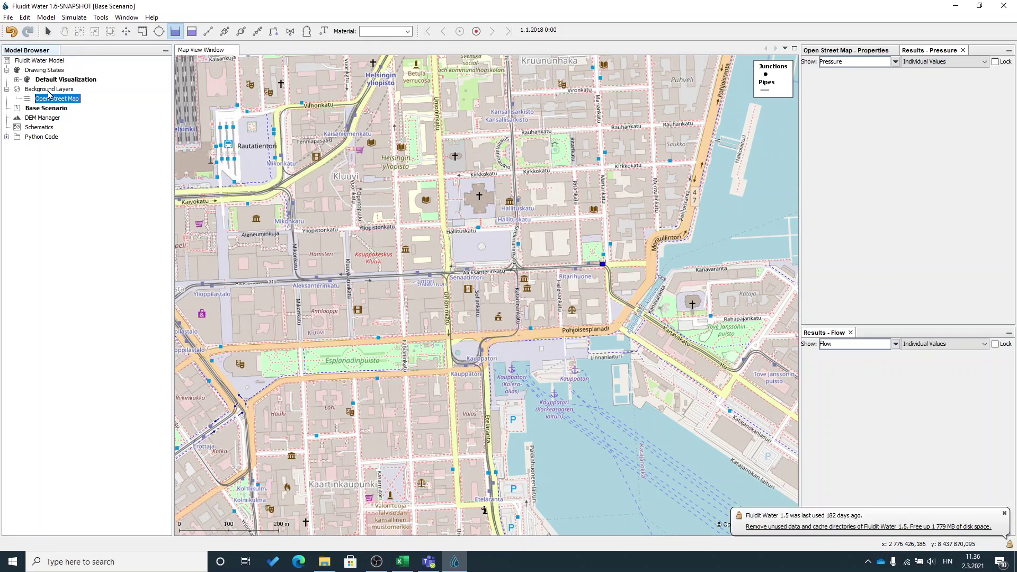
right_click(49, 90)
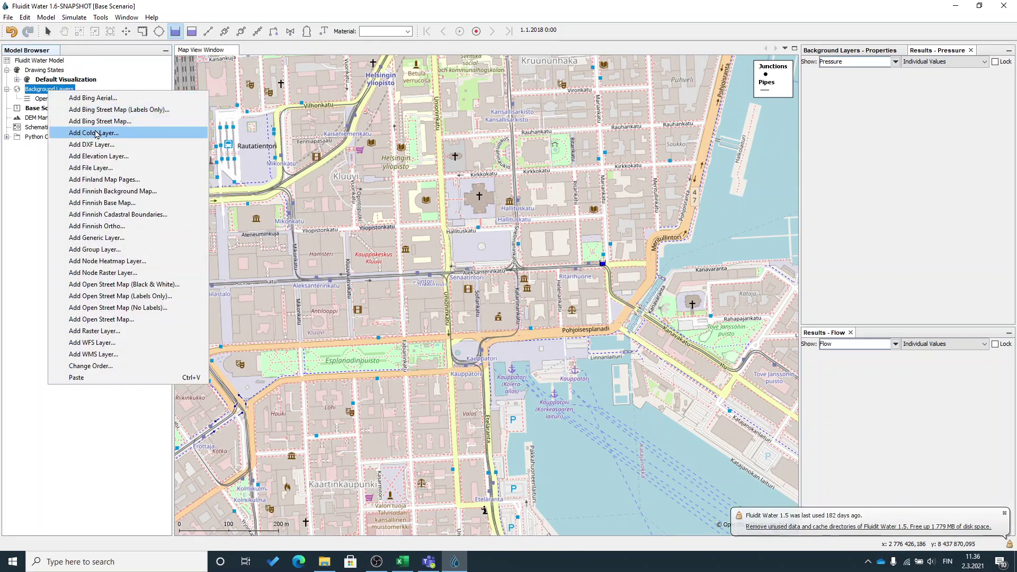
left_click(93, 133)
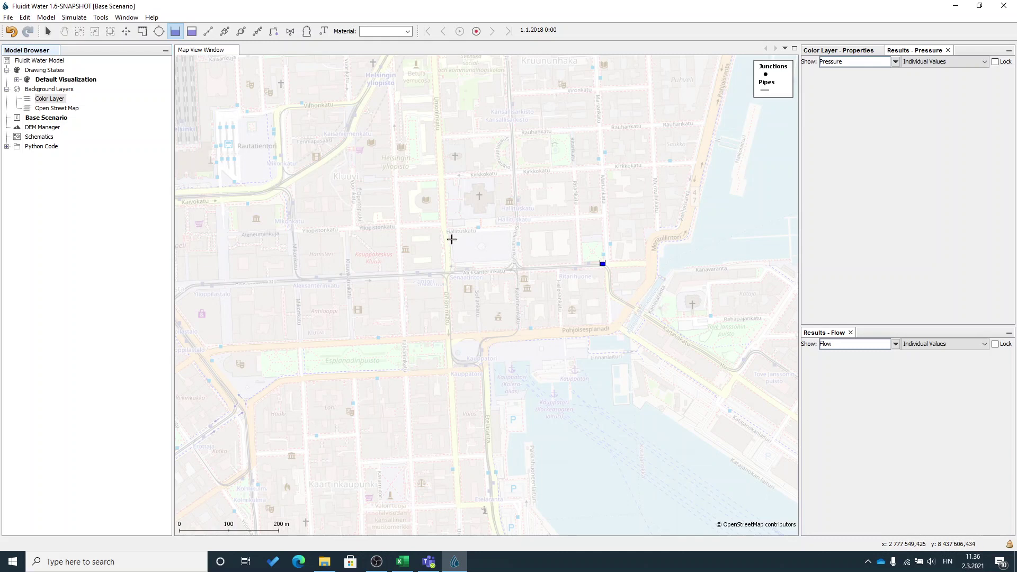
- Draw a pipe from the reservoir west along Aleksanterinkatu, north to Hallituskatu, then west to Unioninkatu
left_click(207, 33)
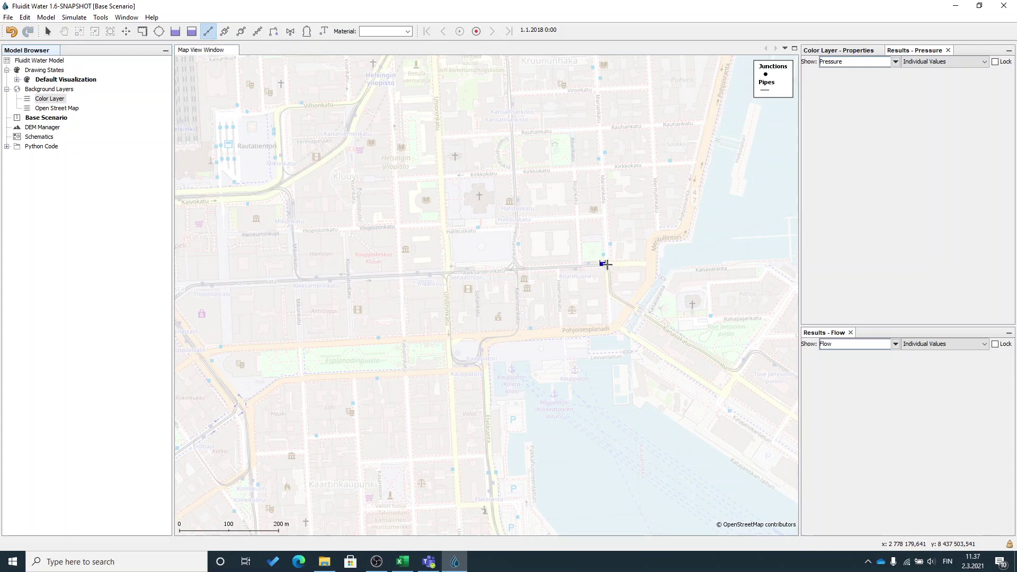
left_click(604, 264)
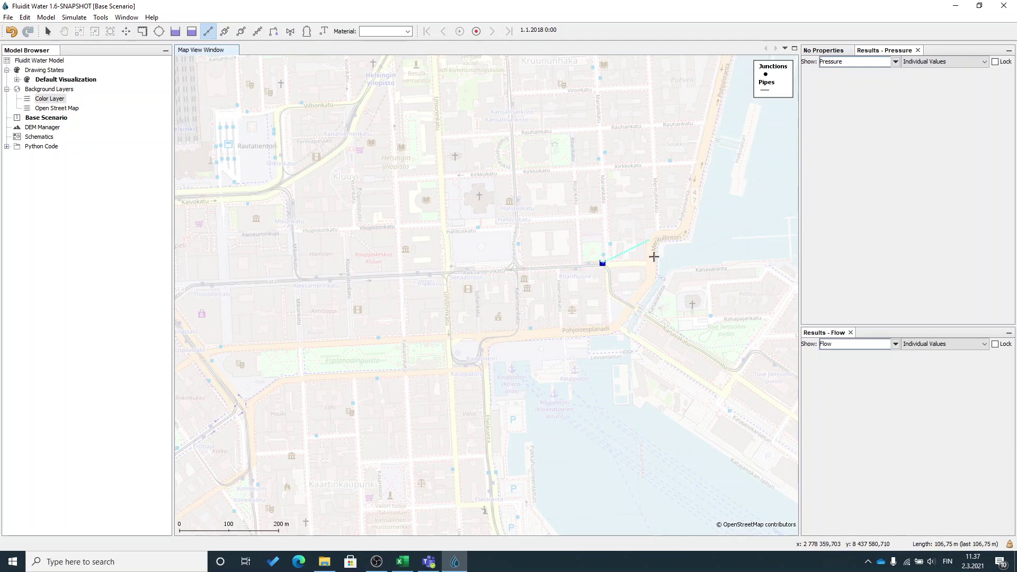
scroll(551, 268, "up", 2)
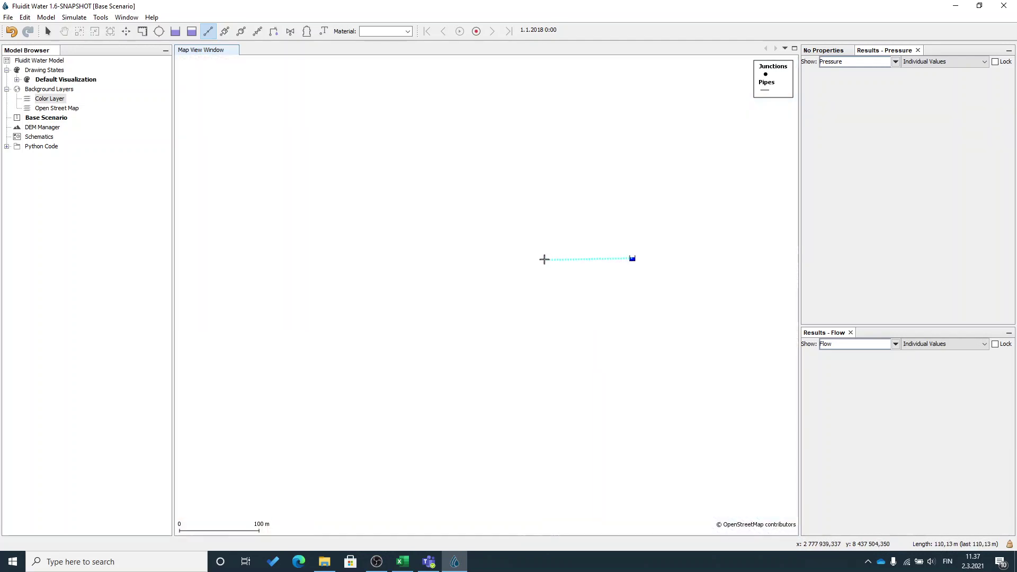
scroll(583, 204, "down", 1)
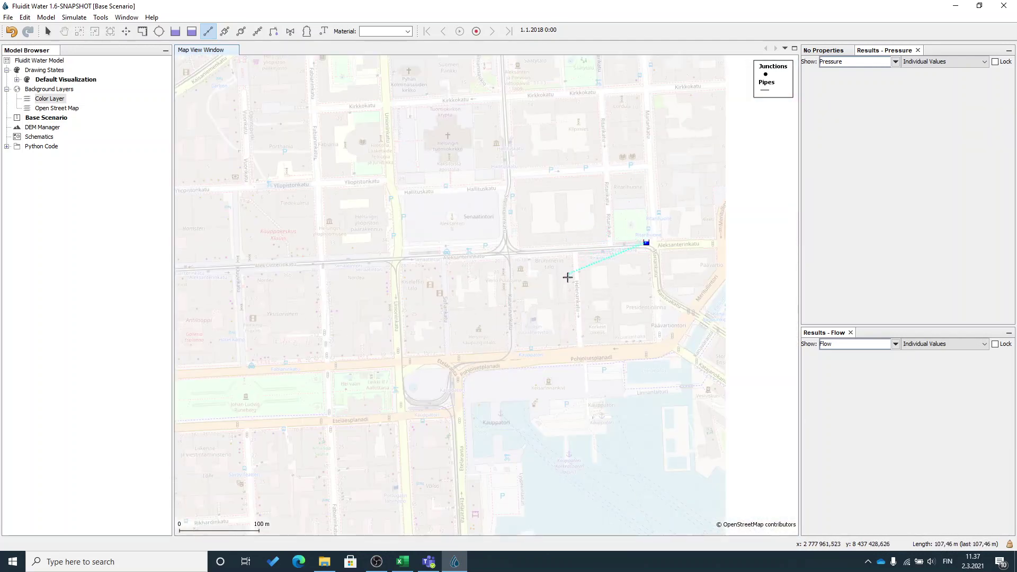
scroll(578, 289, "down", 1)
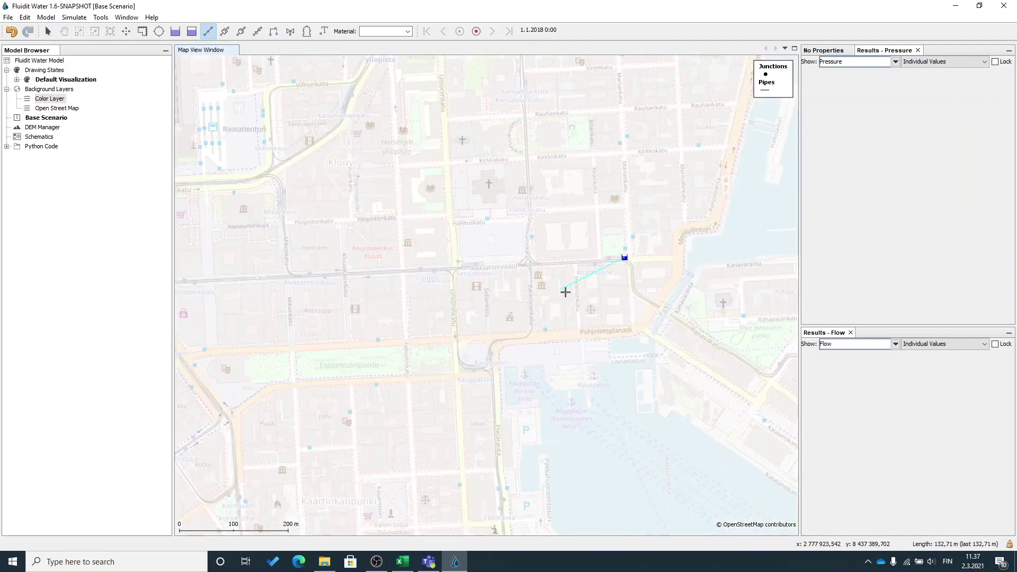
scroll(555, 277, "up", 1)
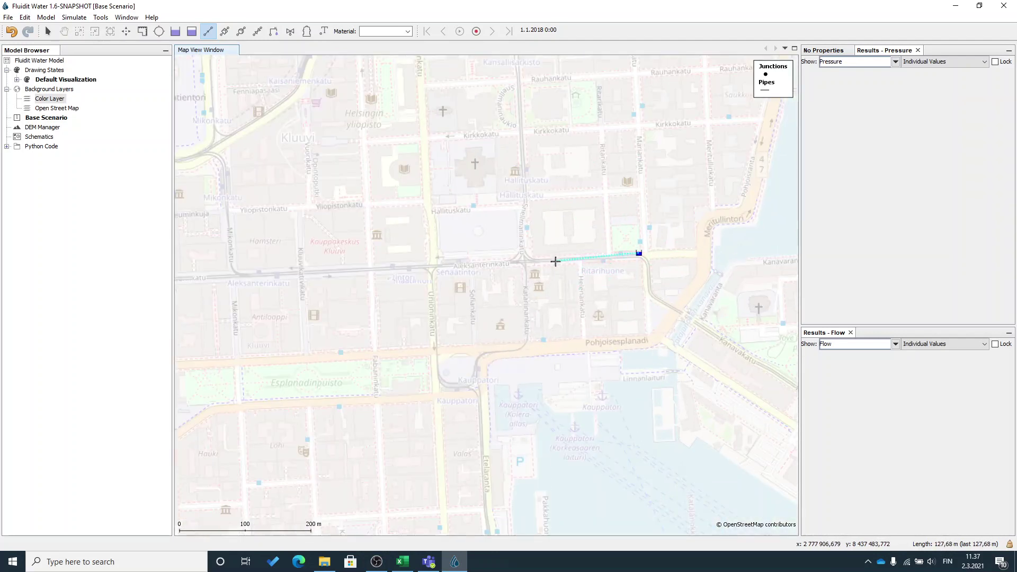
left_click(524, 260)
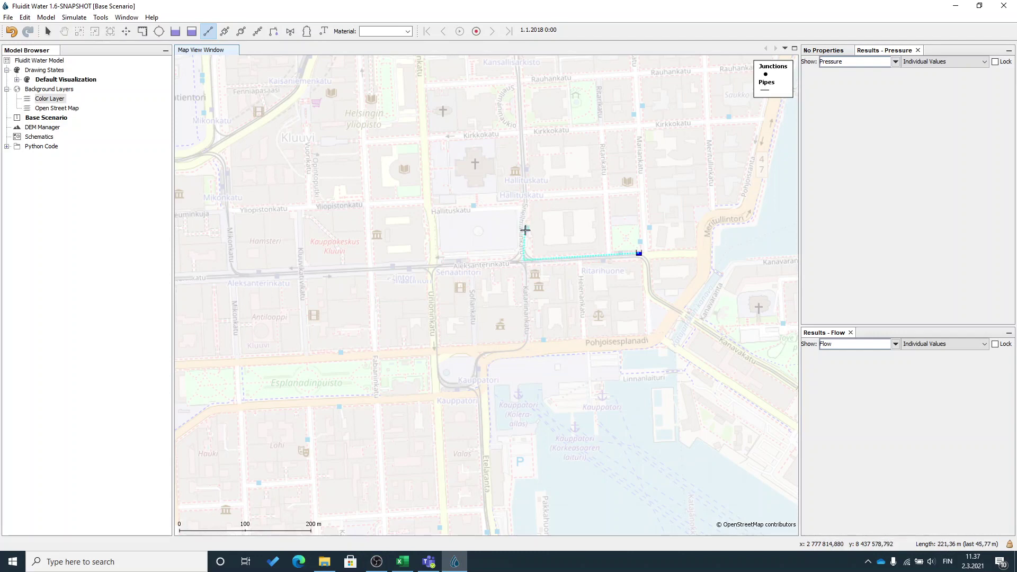
scroll(525, 229, "up", 1)
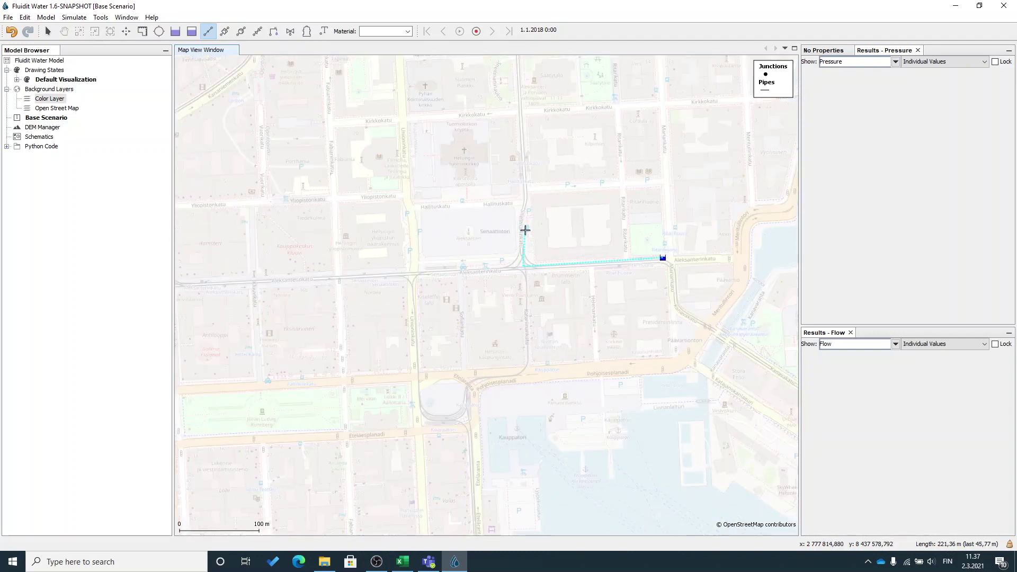
left_click(521, 203)
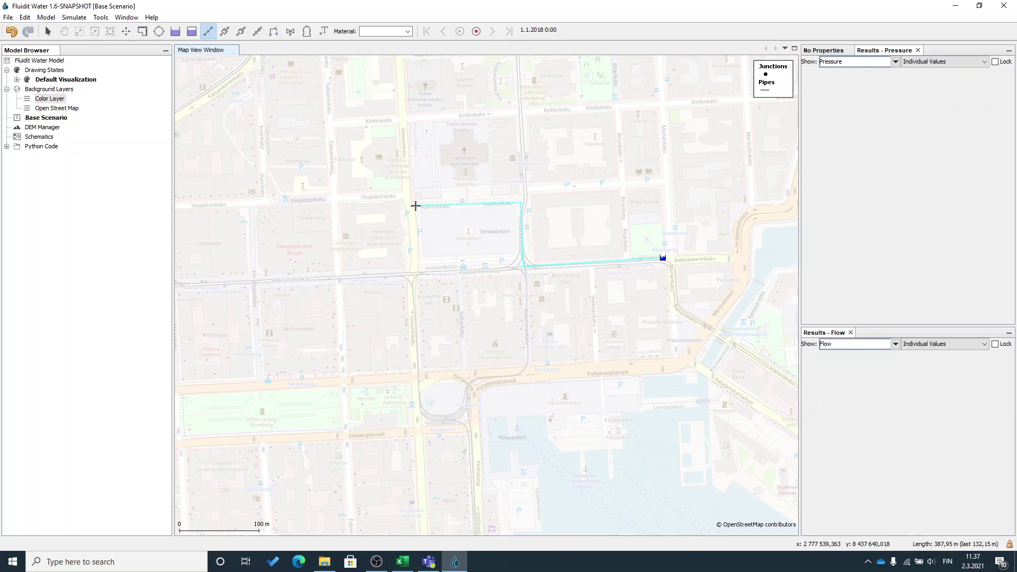
left_click(416, 205)
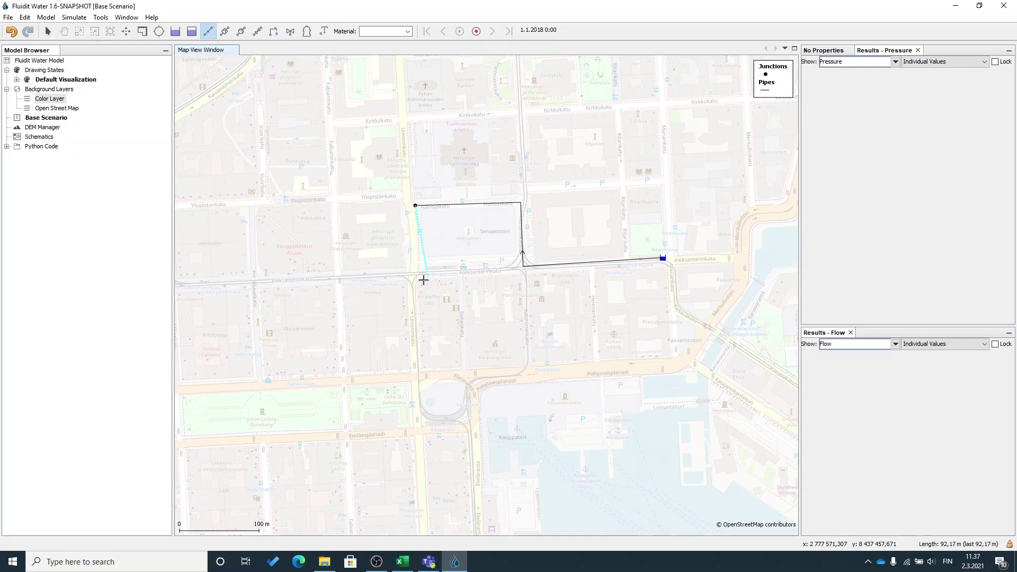
- Extend the pipe south down Unioninkatu and east along Pohjoisesplanadi, closing the loop at Aleksanterinkatu
left_click(414, 274)
double_click(413, 377)
left_click(523, 374)
double_click(601, 370)
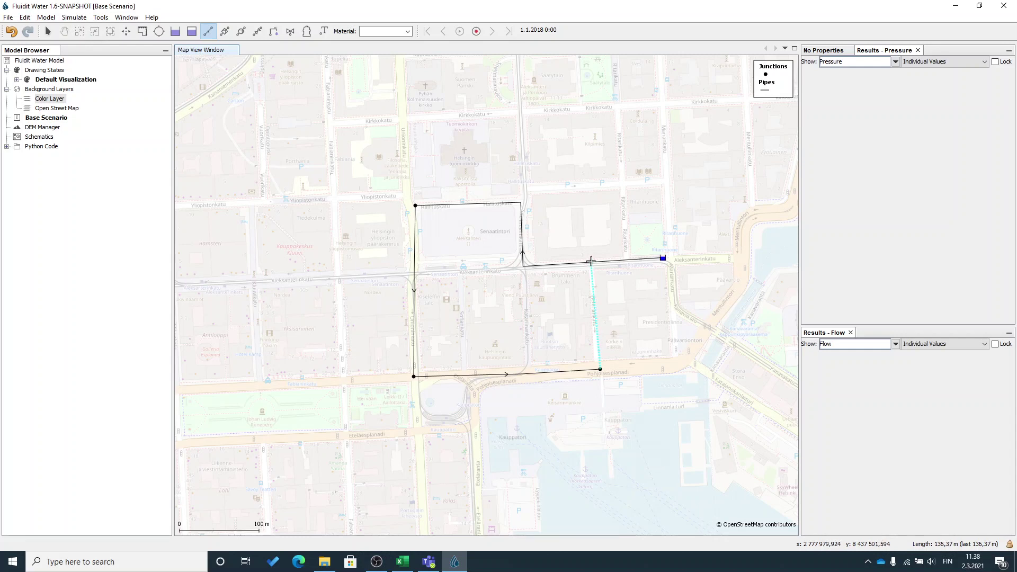
double_click(591, 260)
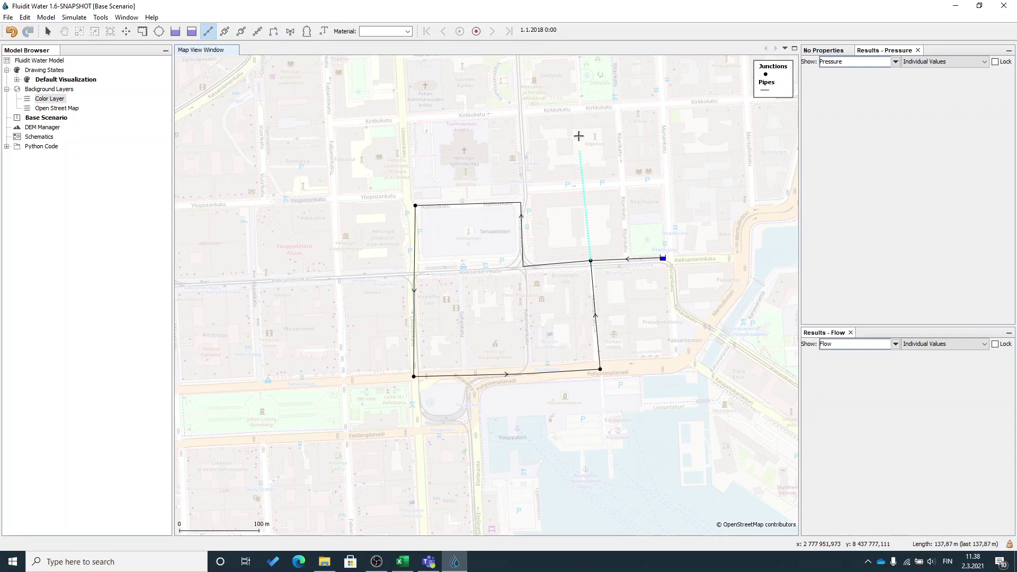
- Run a branch pipe north to Kirkkokatu ending in a junction, then leave pipe drawing
double_click(577, 107)
left_click(577, 107)
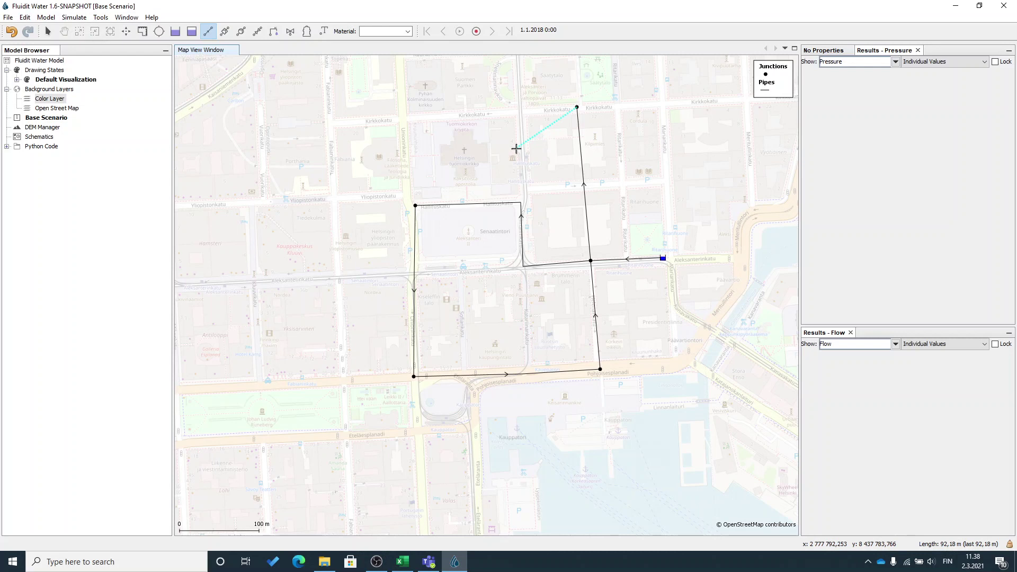
key("Escape")
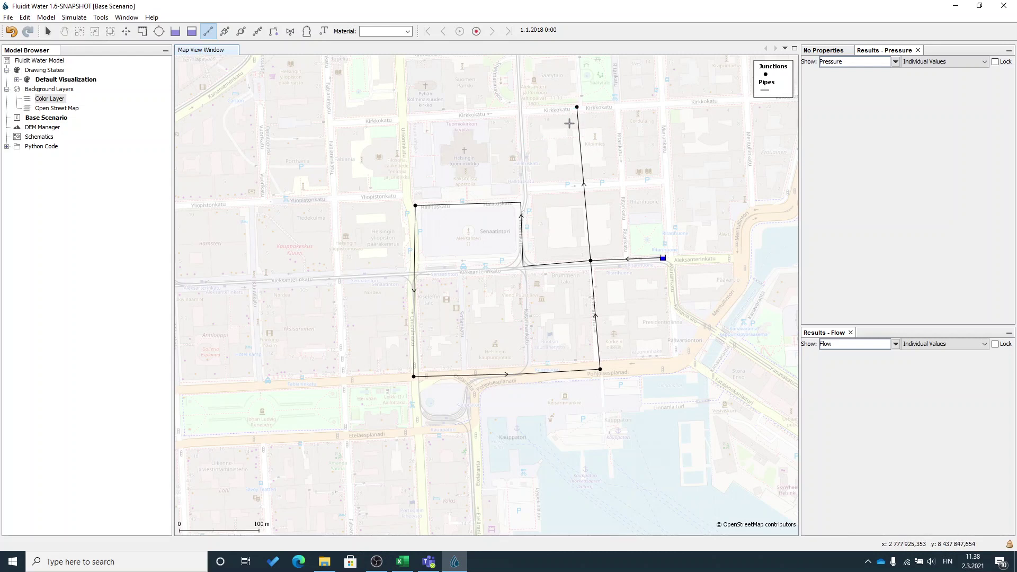
key("Escape")
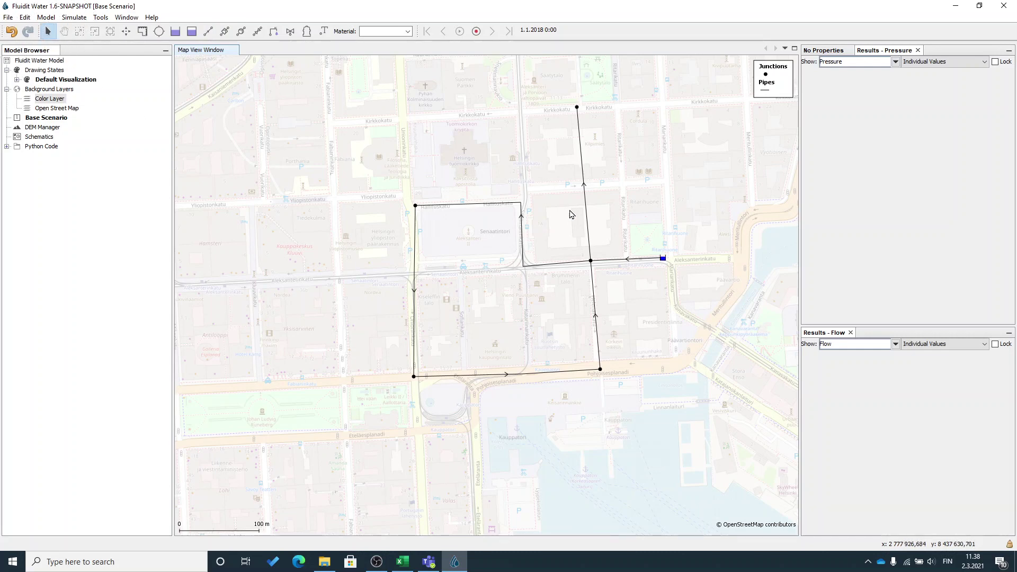
- Frame the whole network, inspect the reservoir, and add a first demand point in the Senaatintori block
left_click_drag(574, 214, 555, 277)
scroll(577, 273, "down", 3)
scroll(577, 275, "up", 4)
scroll(554, 273, "down", 1)
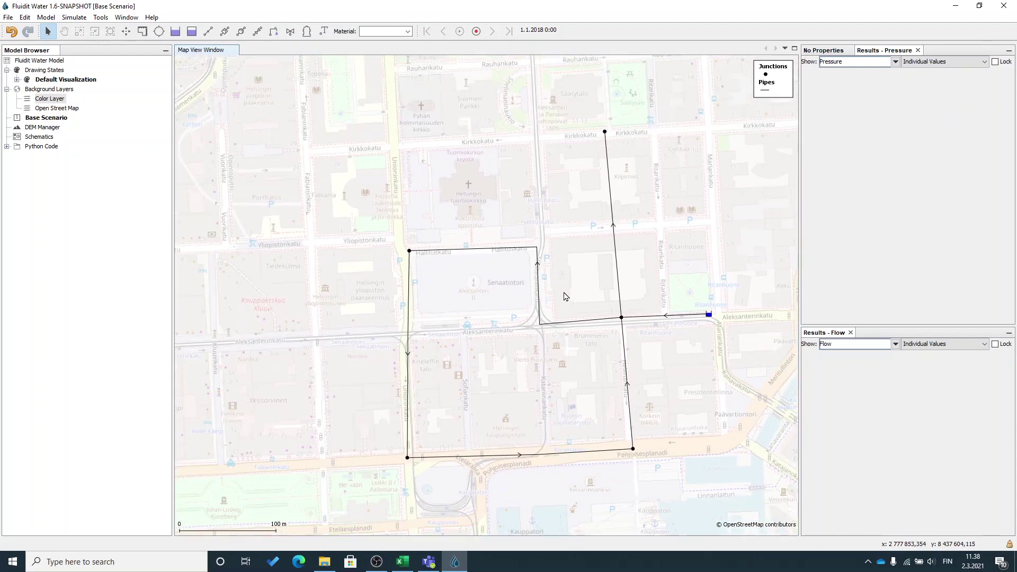
left_click(710, 317)
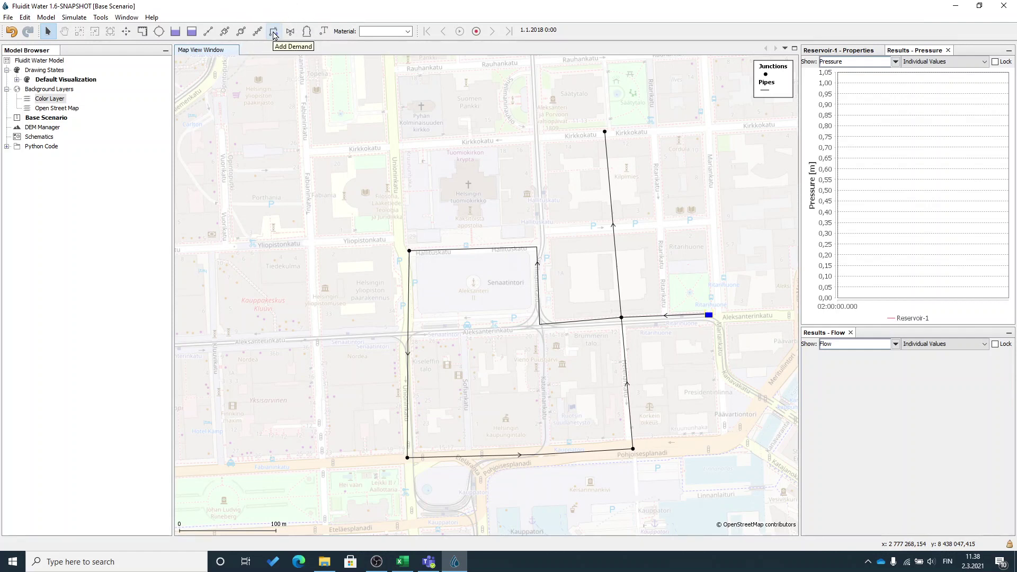
left_click(274, 33)
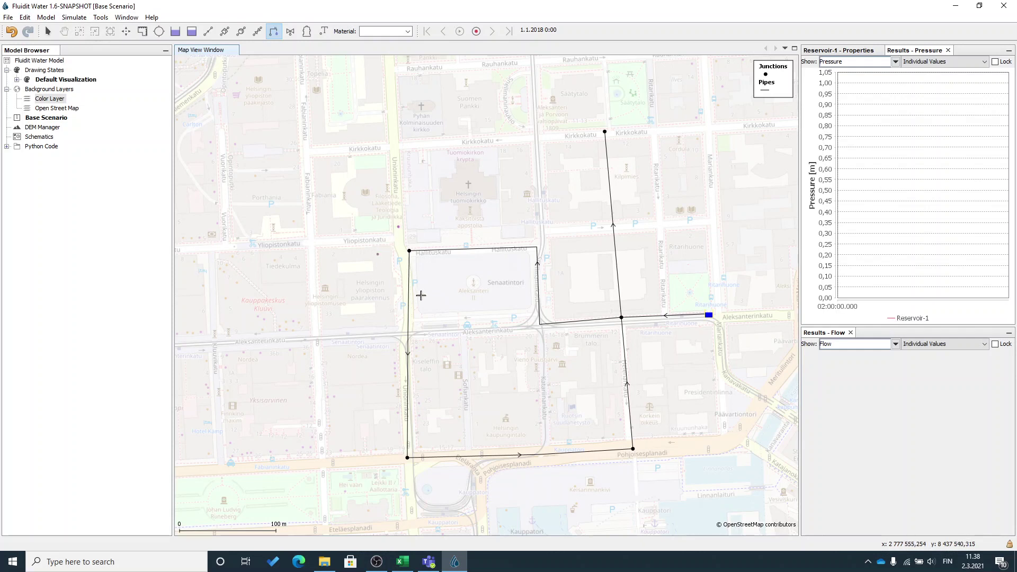
left_click(434, 276)
- Hide the OpenStreetMap background, place two more demand points, and box-select the two west of the network
left_click(27, 109)
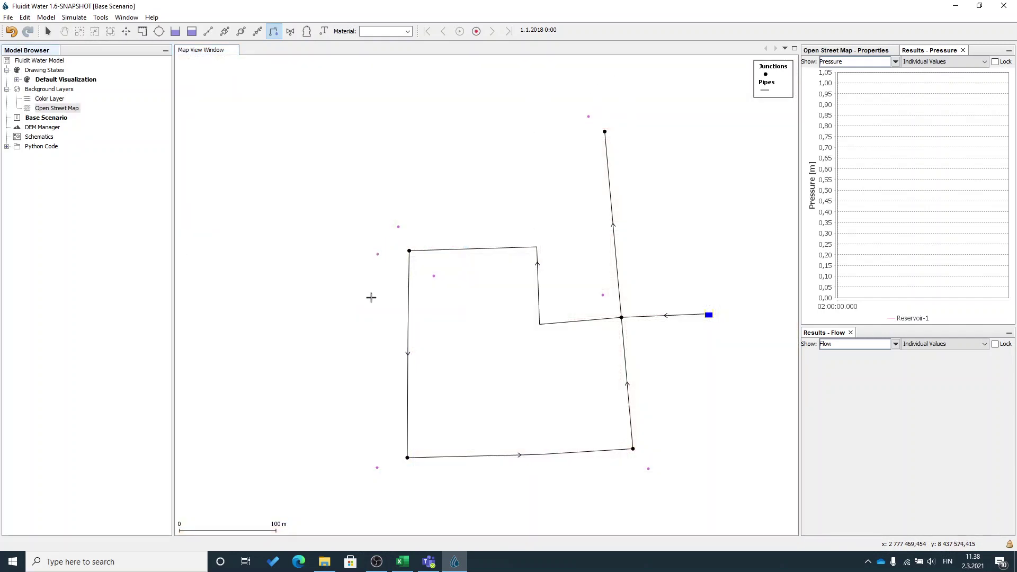
left_click(382, 471)
left_click(651, 469)
key("Escape")
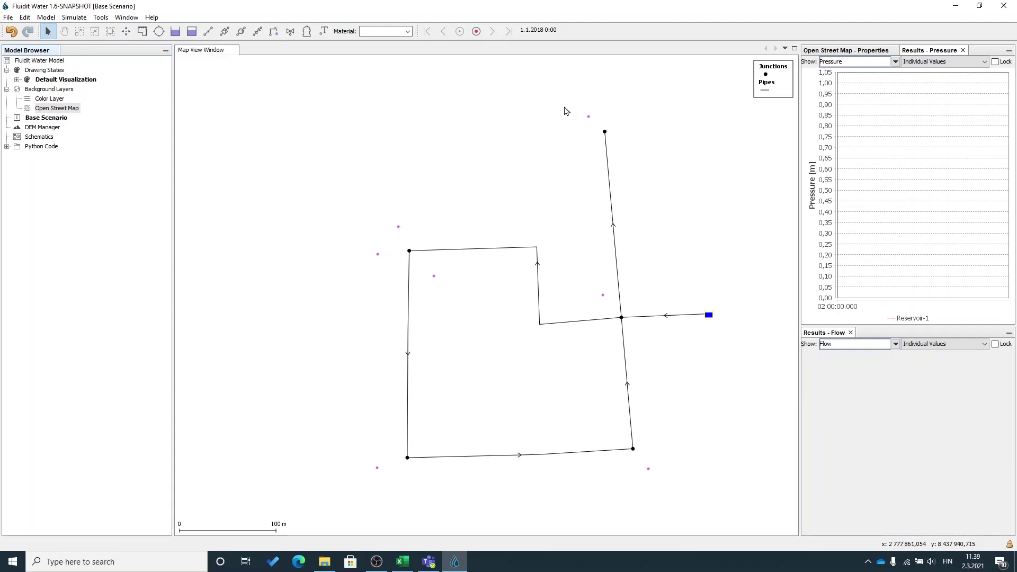
left_click_drag(354, 203, 400, 273)
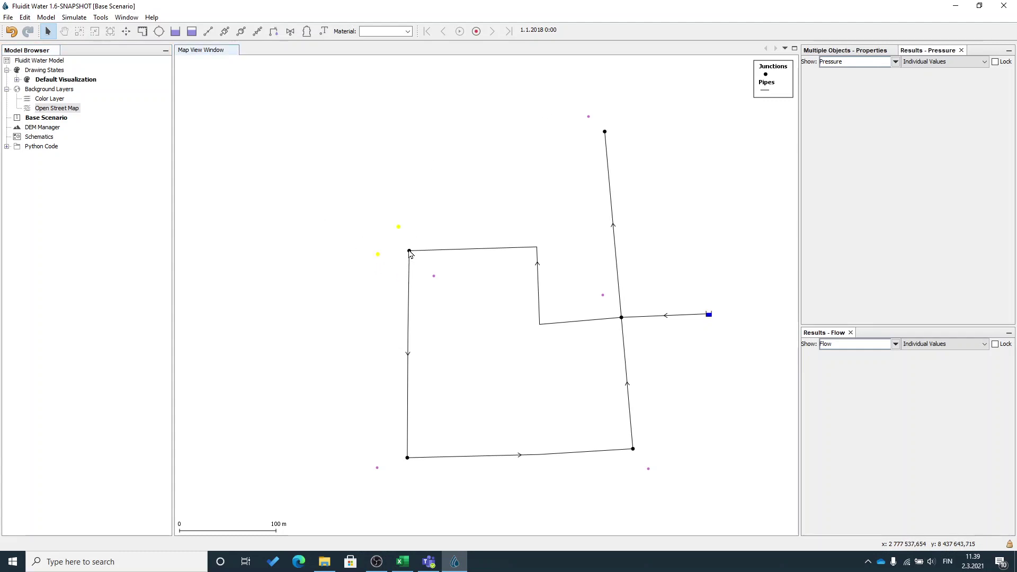
- Connect the two selected demands to the north-west corner junction and mark them sticky
right_click(410, 254)
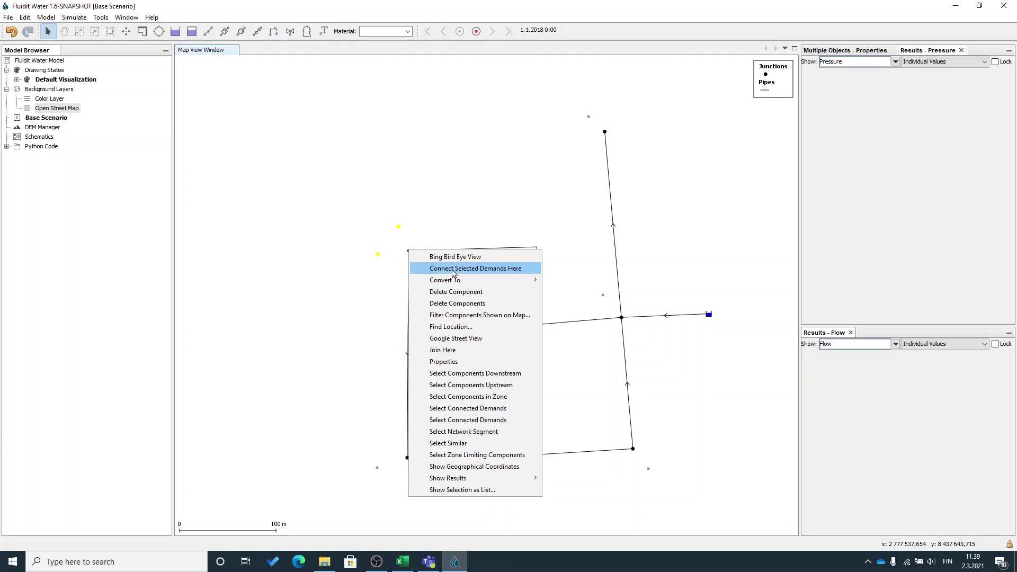
left_click(477, 266)
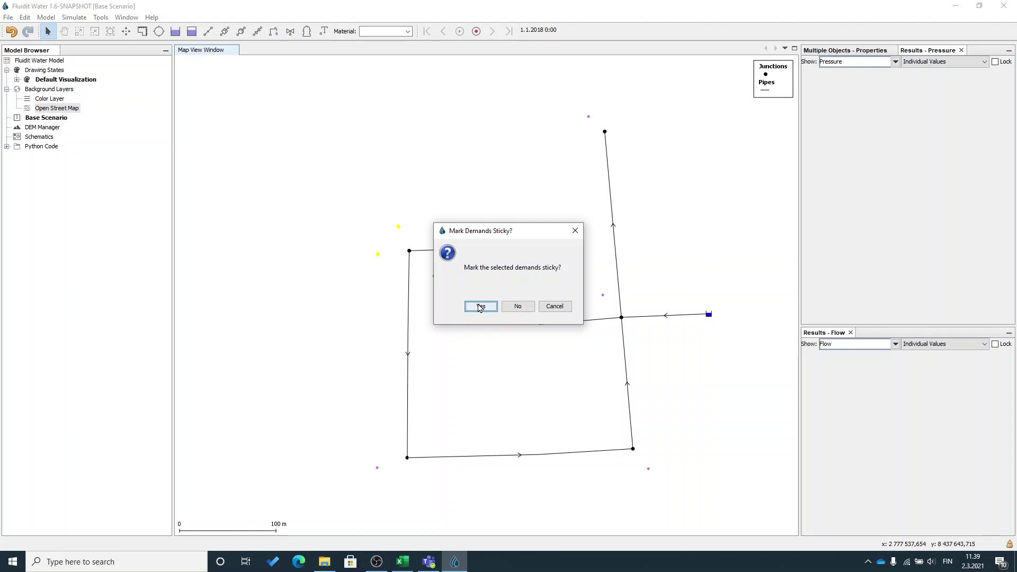
left_click(480, 307)
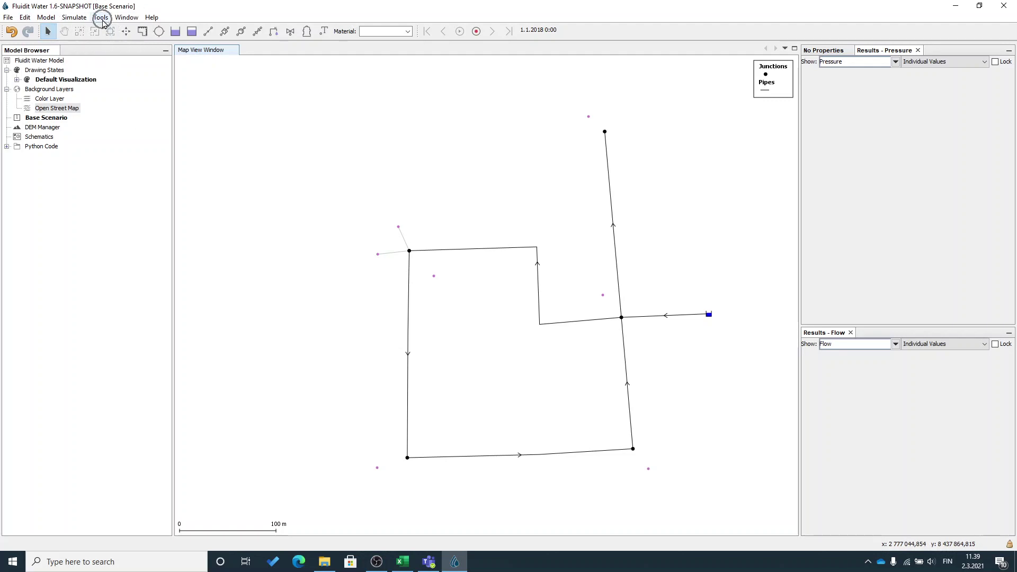
- Link every remaining demand to its nearest junction with Tools > Demands > Update Demand Junctions
left_click(102, 21)
mouse_move(119, 43)
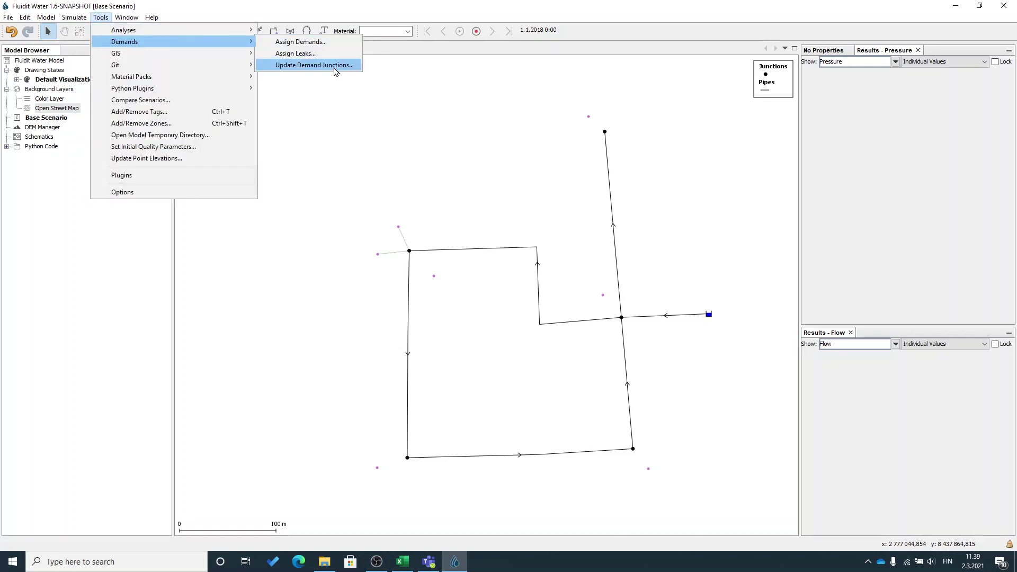
left_click(334, 69)
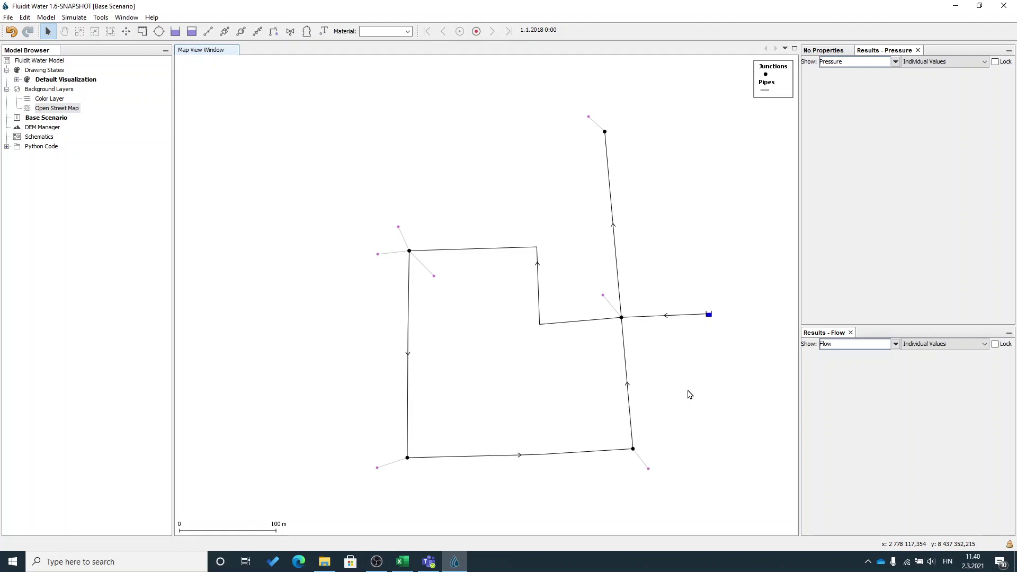
left_click_drag(470, 346, 424, 310)
- Give the bottom-left, bottom-right and central demand points a Daily Demand of 5
left_click(330, 432)
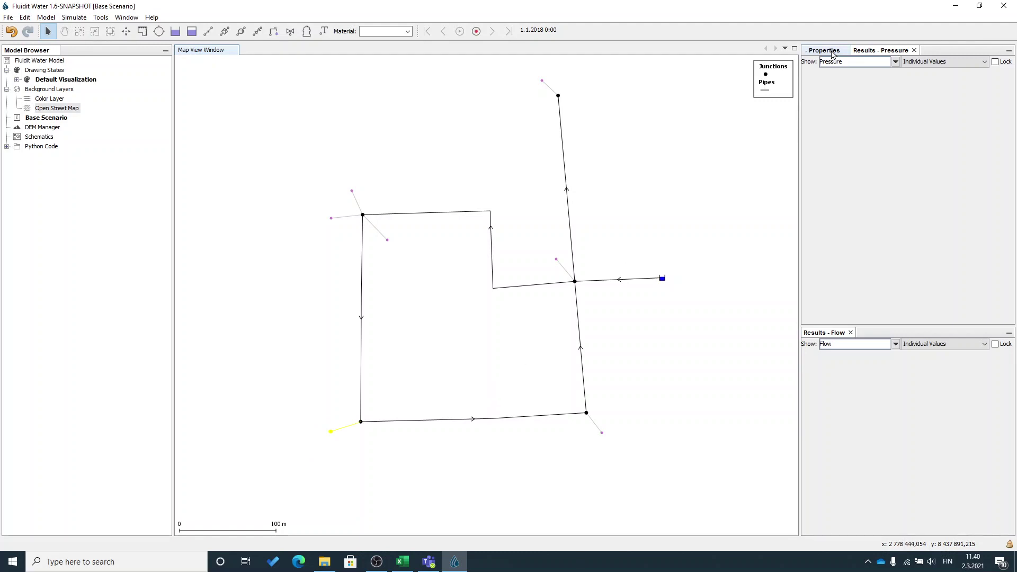
left_click(826, 50)
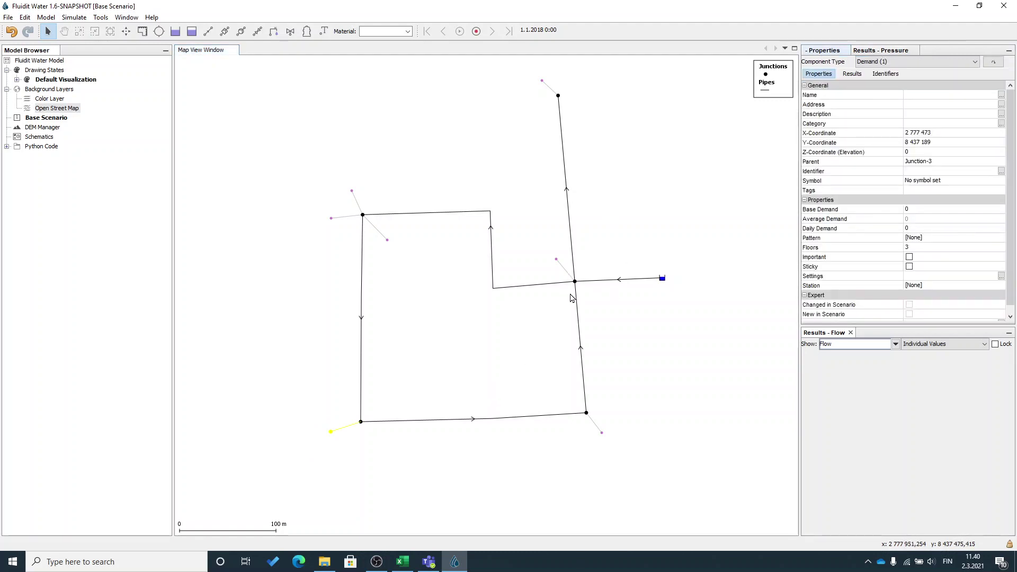
left_click(603, 433, "ctrl")
left_click(556, 261, "ctrl")
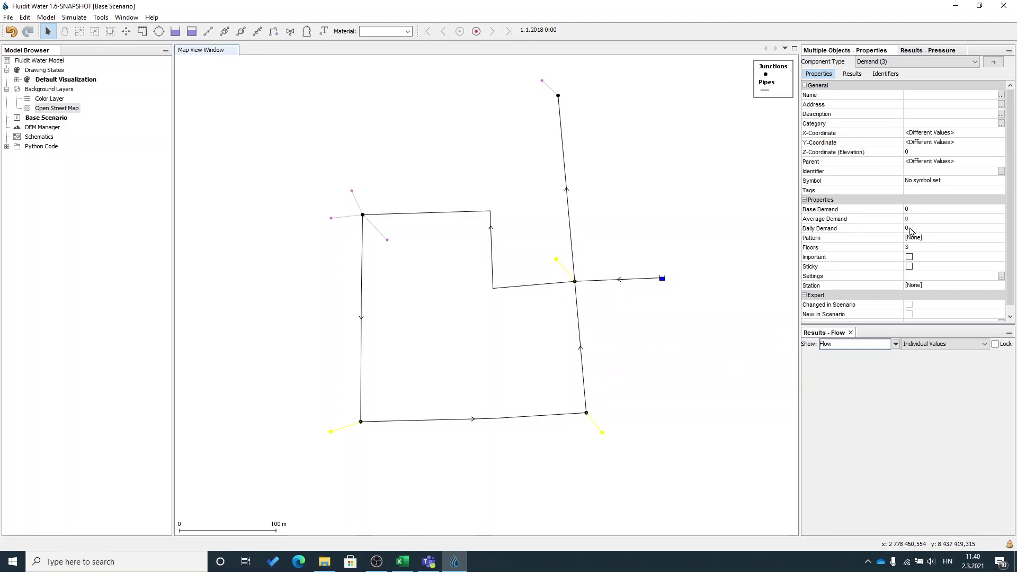
left_click(929, 230)
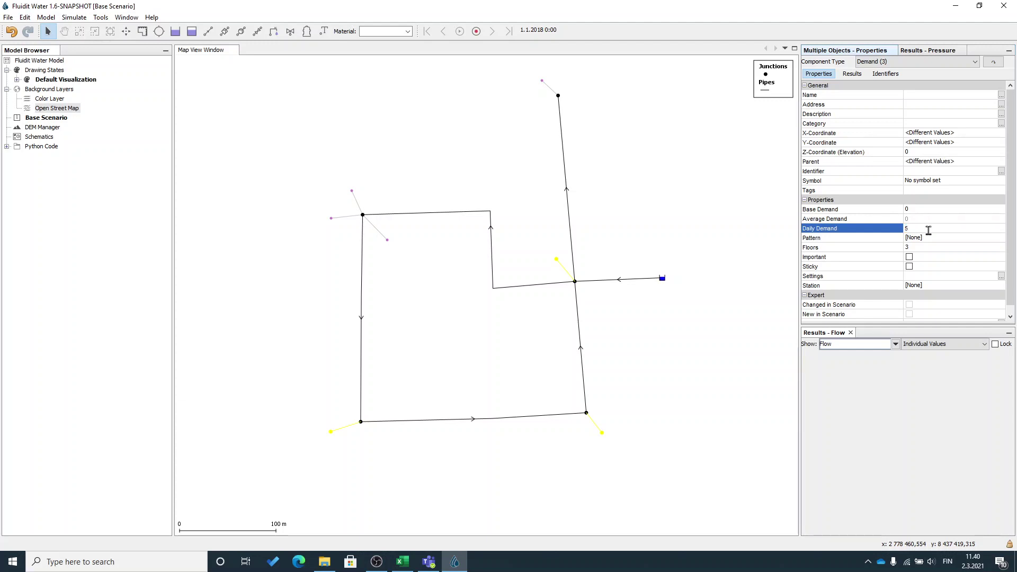
key("Return")
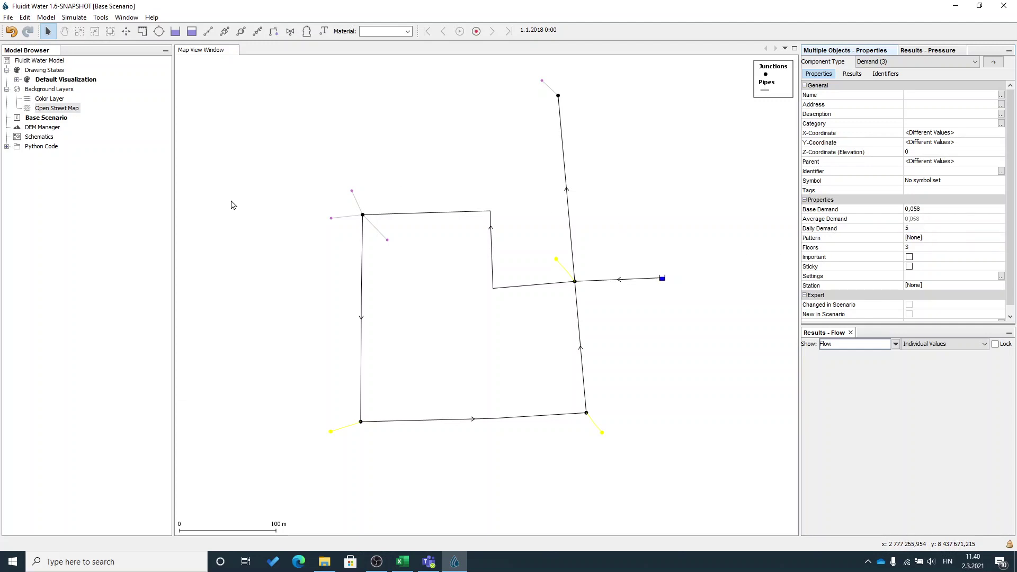
- Set Daily Demand to 3 for the four demands around the top-left junction
left_click_drag(284, 159, 359, 222)
left_click_drag(527, 64, 551, 97)
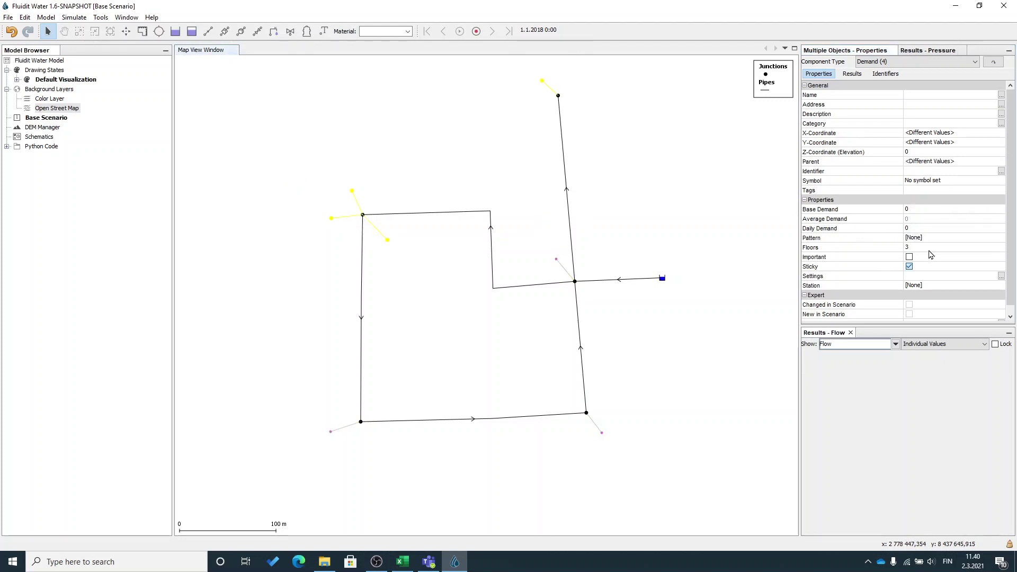
left_click(926, 228)
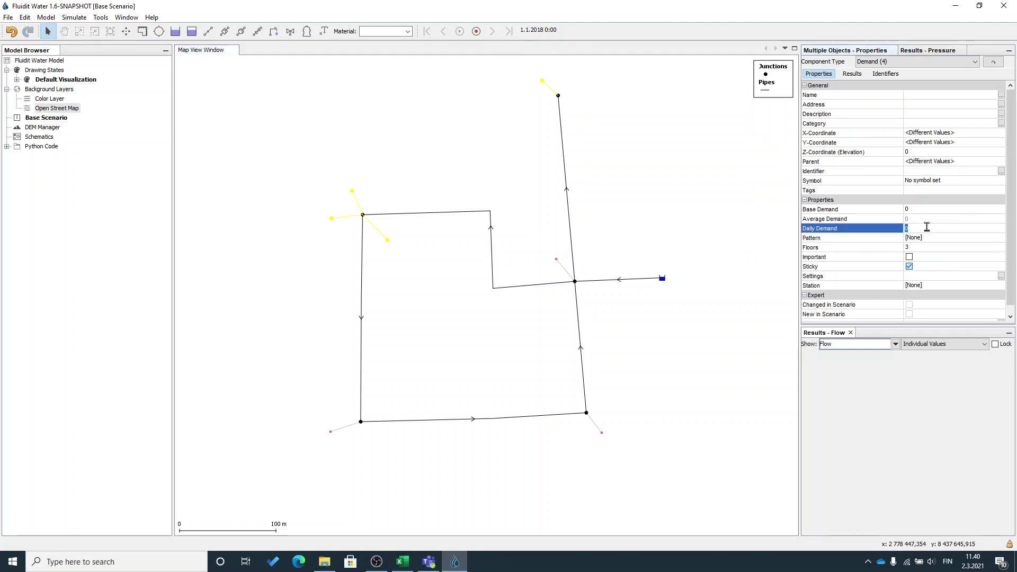
key("Return")
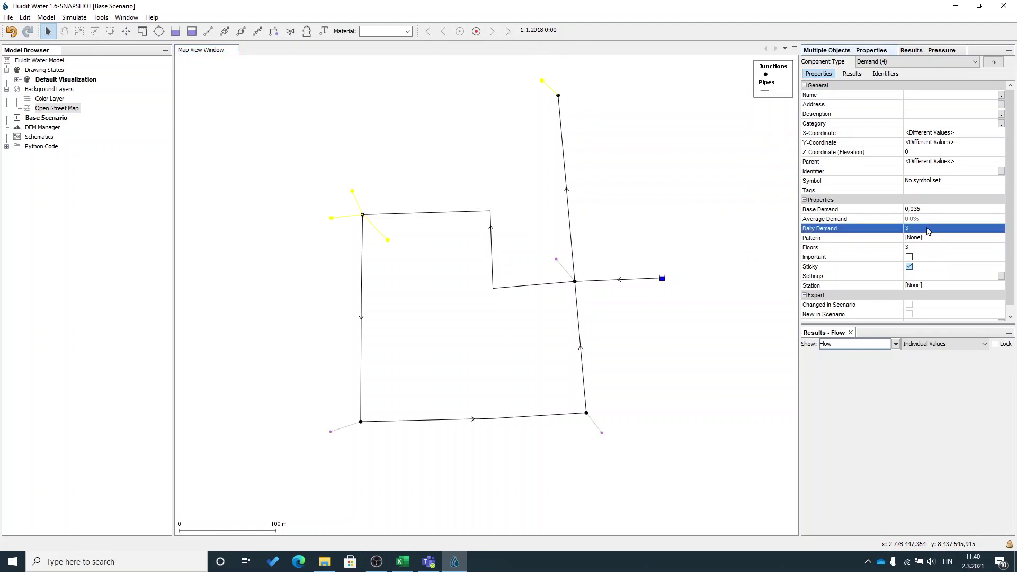
- Select all seven demand points together to review their shared properties
left_click(707, 239)
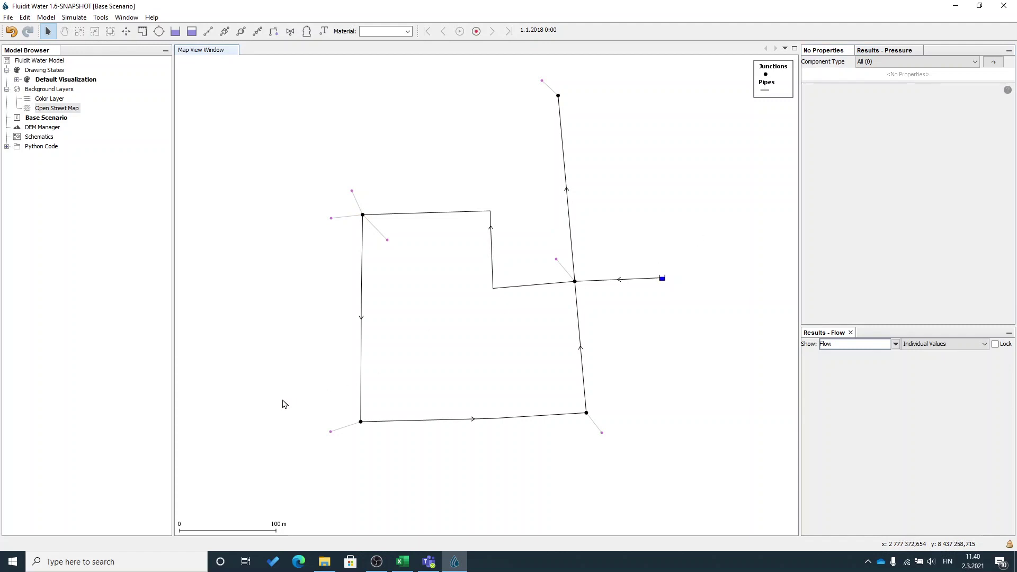
left_click_drag(221, 392, 347, 455)
left_click_drag(587, 424, 613, 450)
left_click_drag(551, 250, 560, 268)
left_click_drag(278, 159, 339, 229)
left_click_drag(337, 176, 359, 197)
left_click_drag(381, 235, 413, 263)
left_click_drag(517, 69, 552, 97)
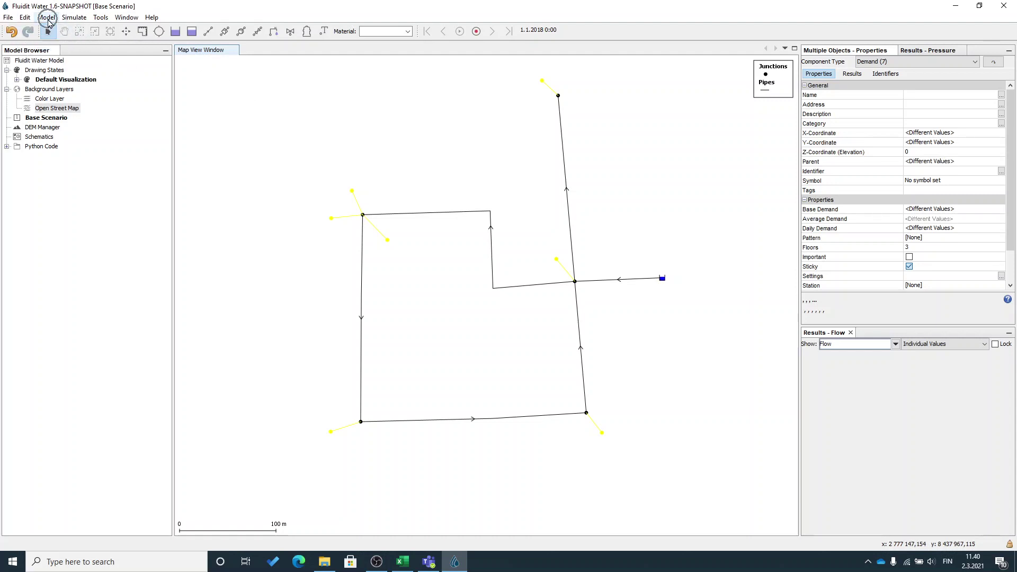
- Add a new pattern in the Model > Patterns editor and widen the Name column
left_click(46, 18)
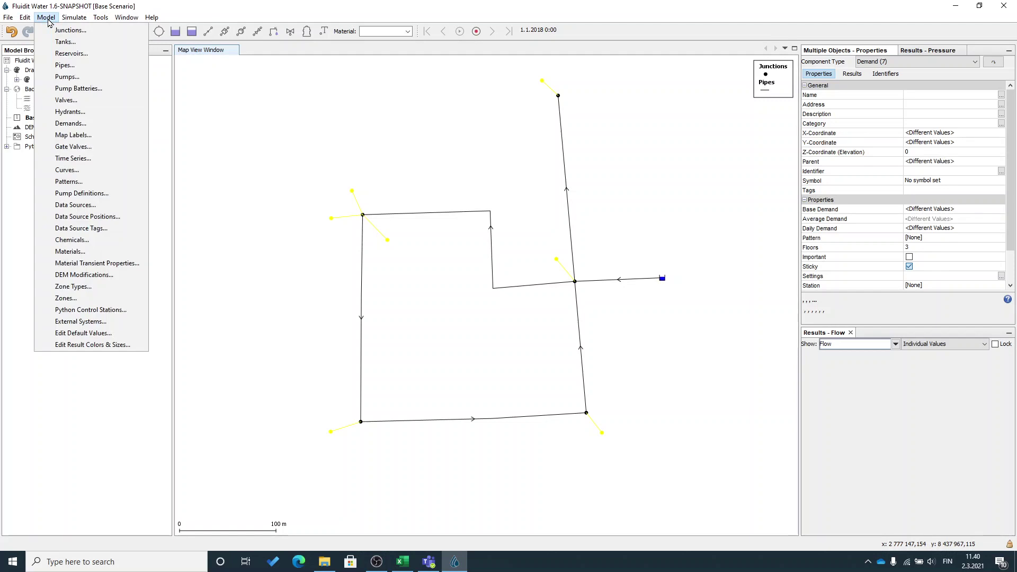
left_click(76, 184)
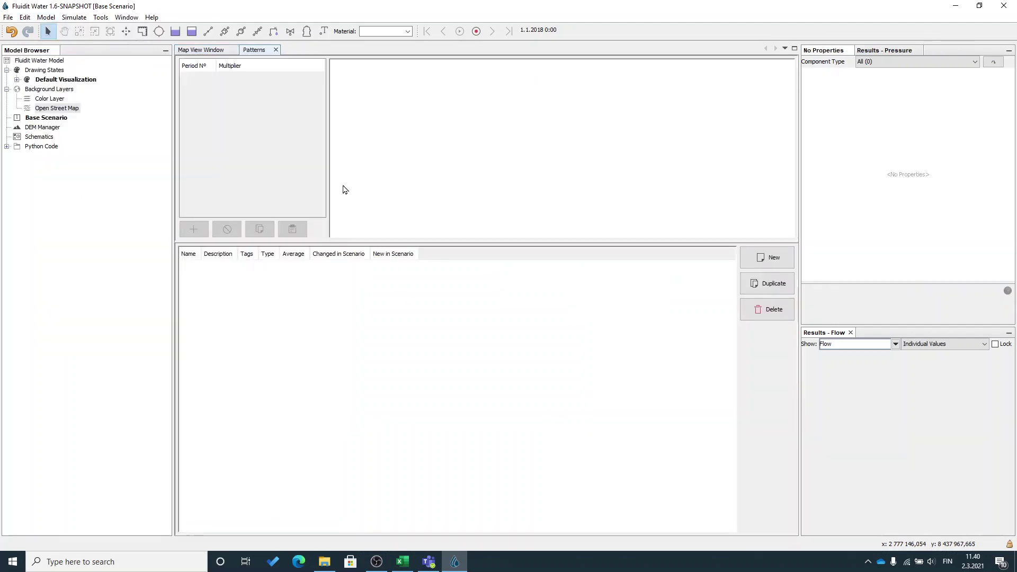
left_click(768, 267)
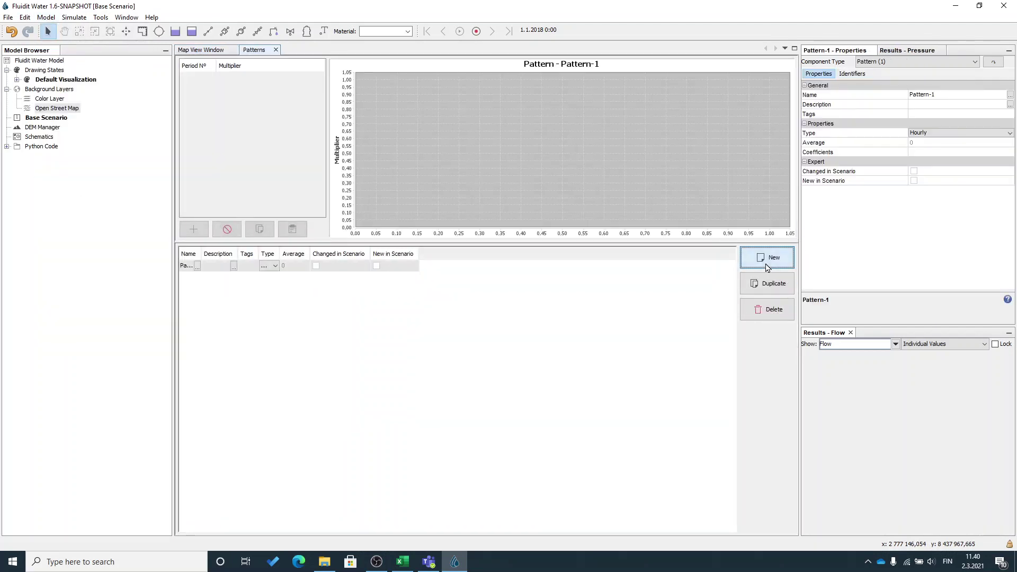
left_click_drag(200, 254, 275, 254)
- Rename Pattern-1 to DailyConsumption and set its type to Hourly
double_click(208, 266)
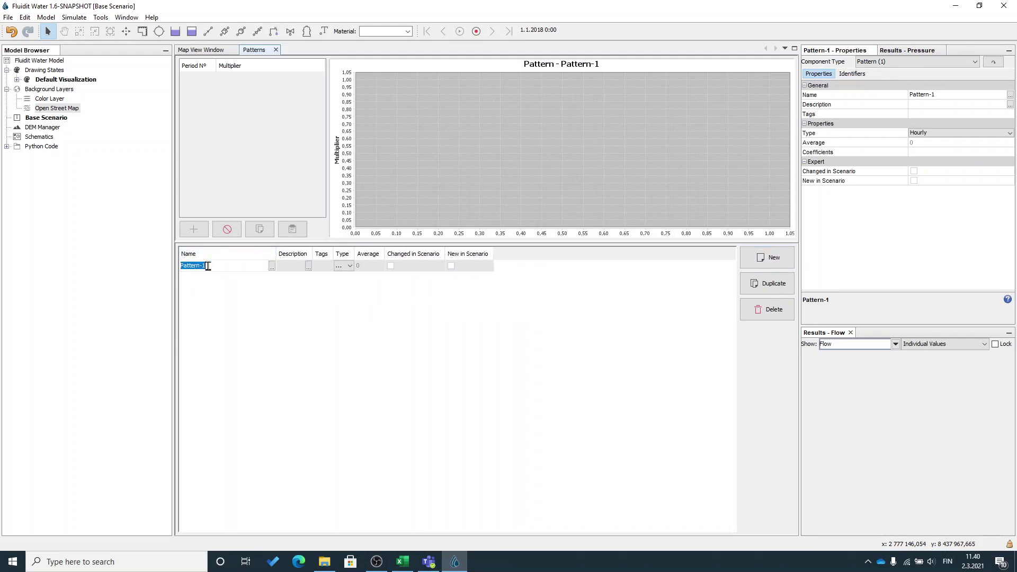
type("Da")
key("BackSpace")
type("onsumption")
left_click(350, 265)
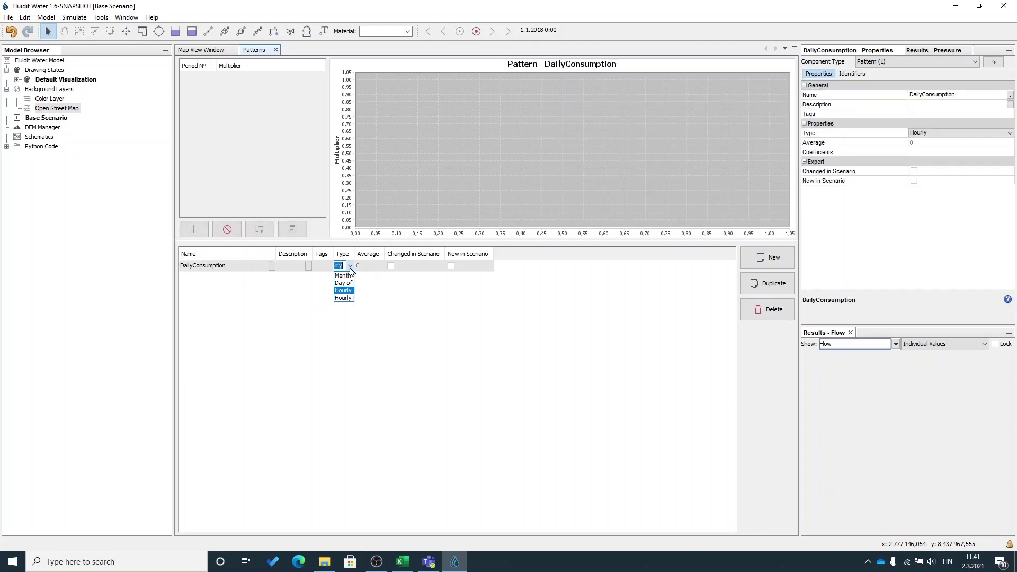
left_click(352, 293)
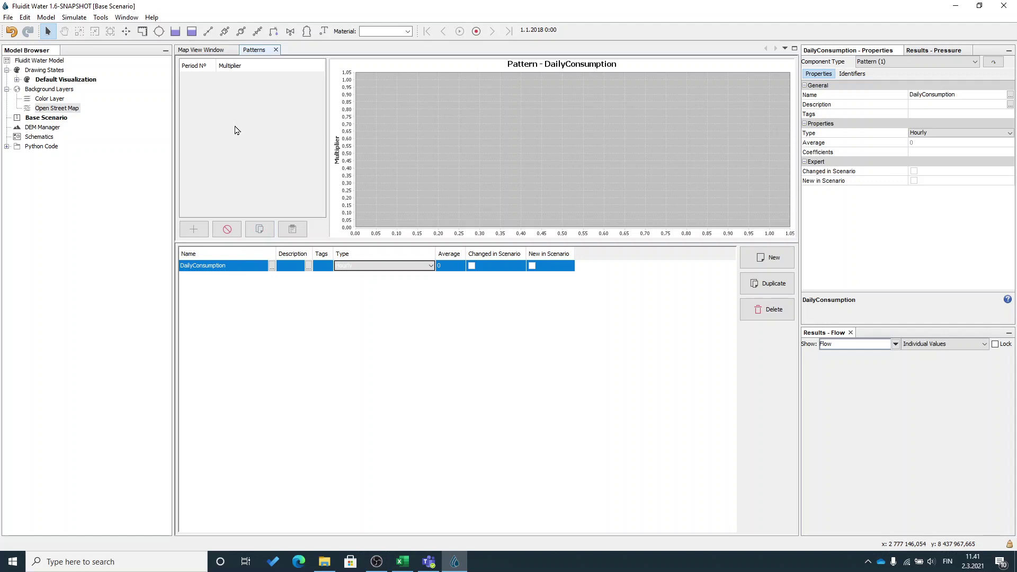
- Copy the 24 multipliers from Excel's column D, then return to Fluidit Water
left_click(402, 562)
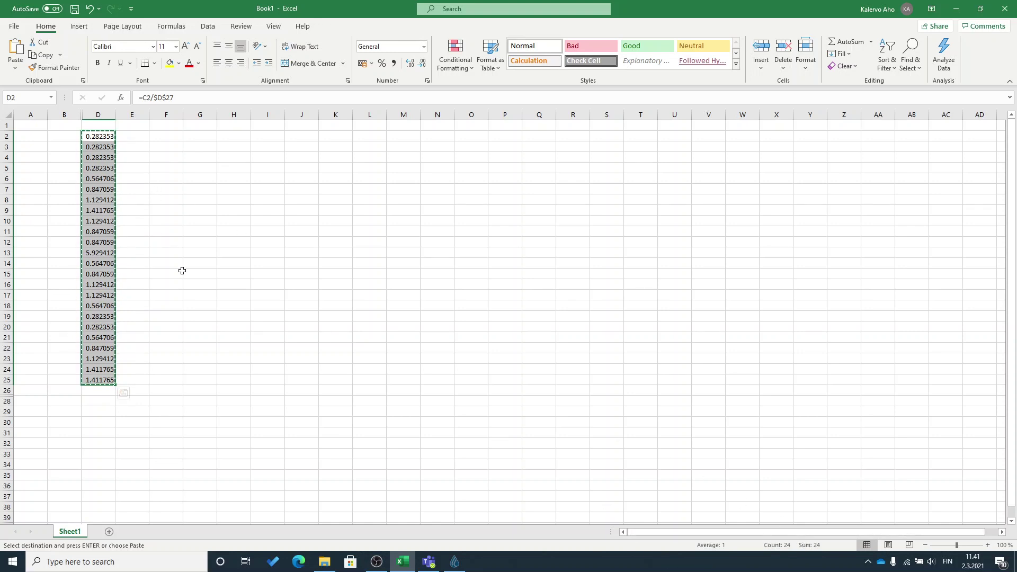
key("alt+Tab")
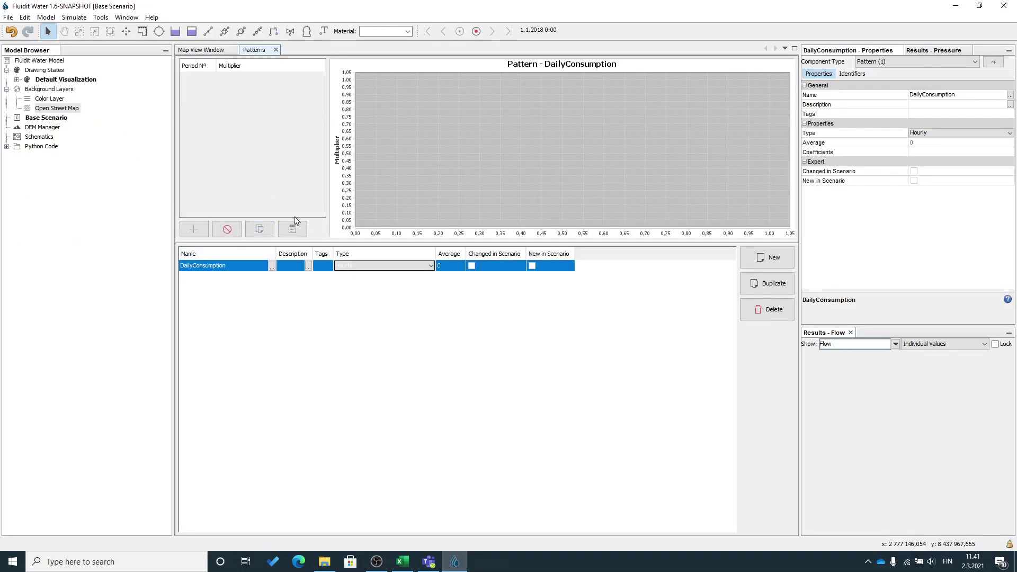
- Paste the multipliers into DailyConsumption and check the 5,929 peak at period 11
left_click(295, 233)
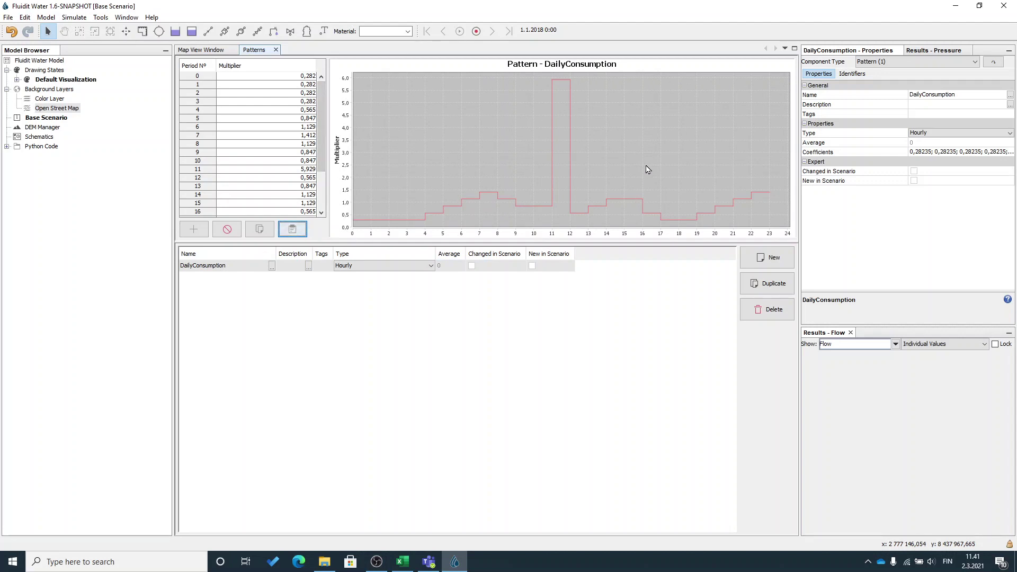
double_click(304, 173)
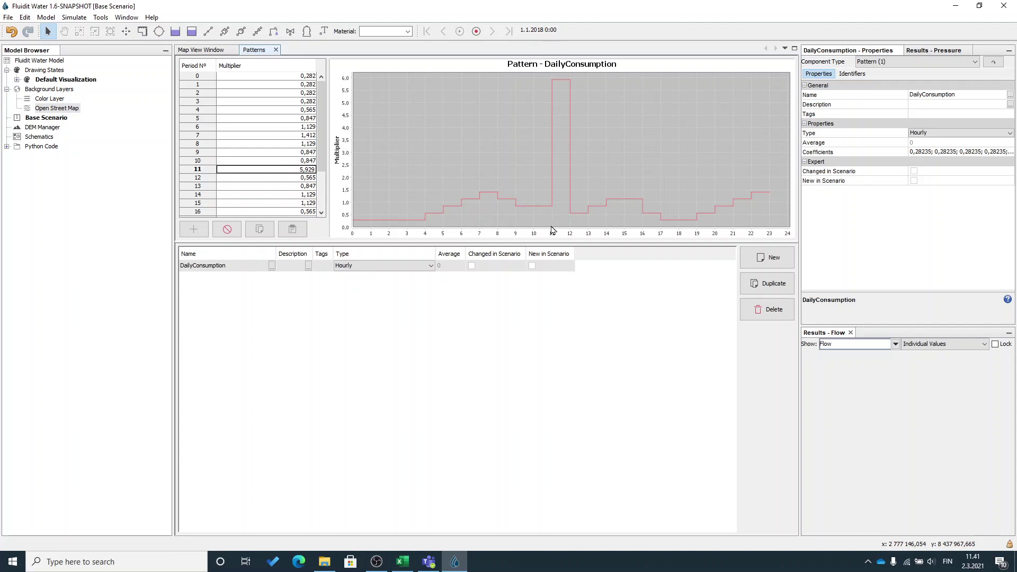
- Back on the map, set Daily Demand to 5 for the seven selected demands
left_click(220, 52)
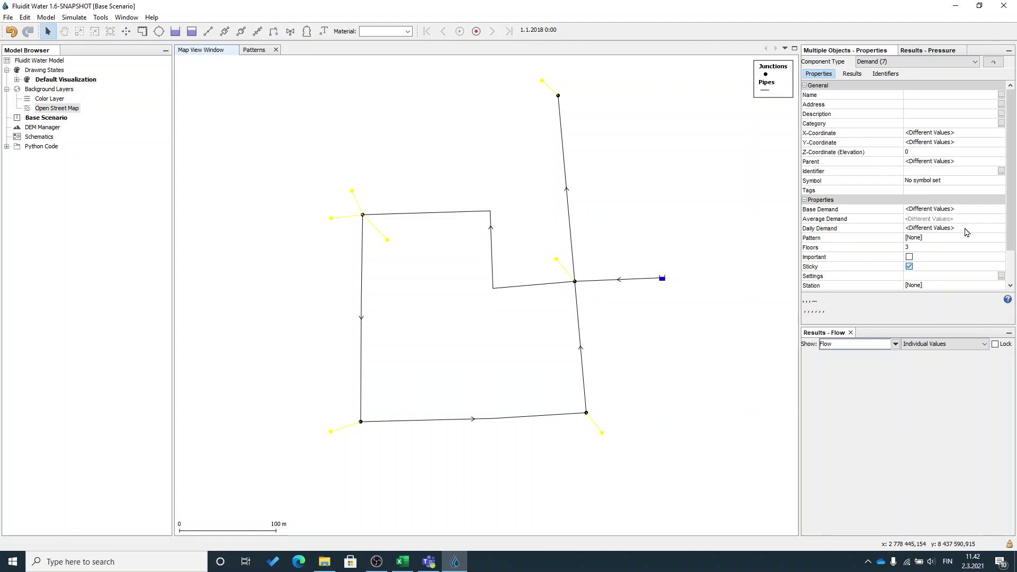
left_click(967, 229)
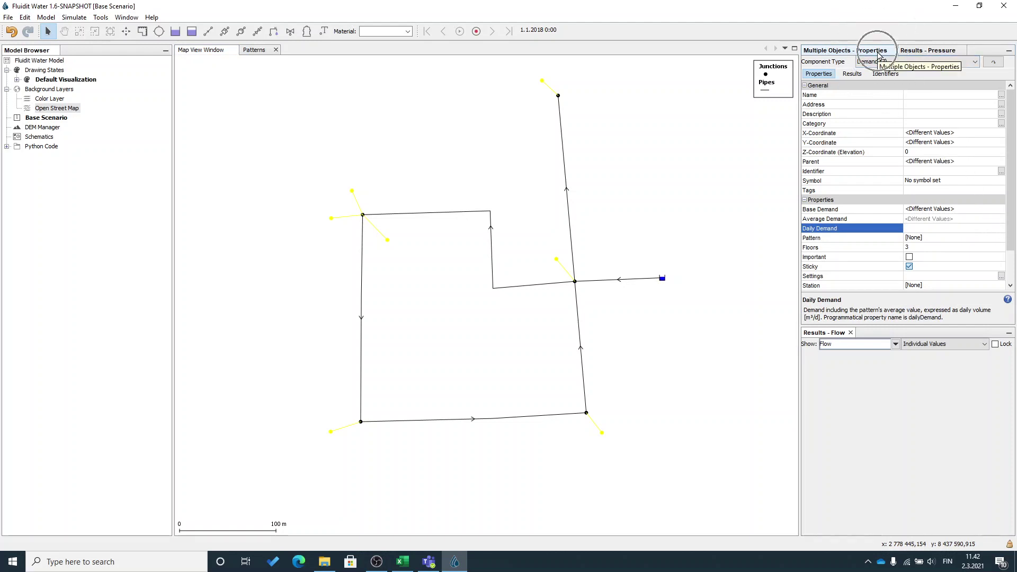
type("5")
key("Return")
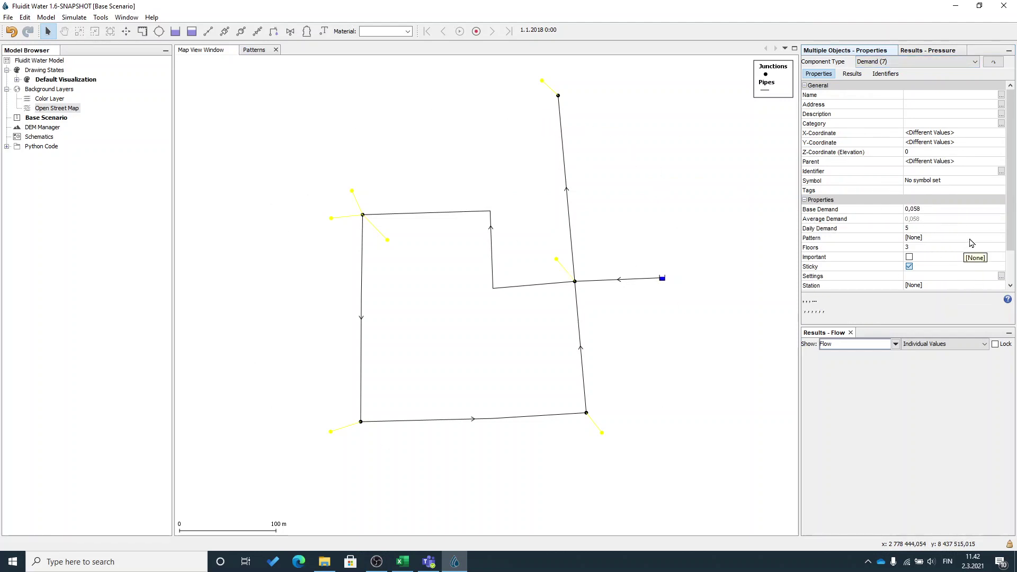
- Assign the DailyConsumption pattern to the seven demands in Properties
left_click(977, 240)
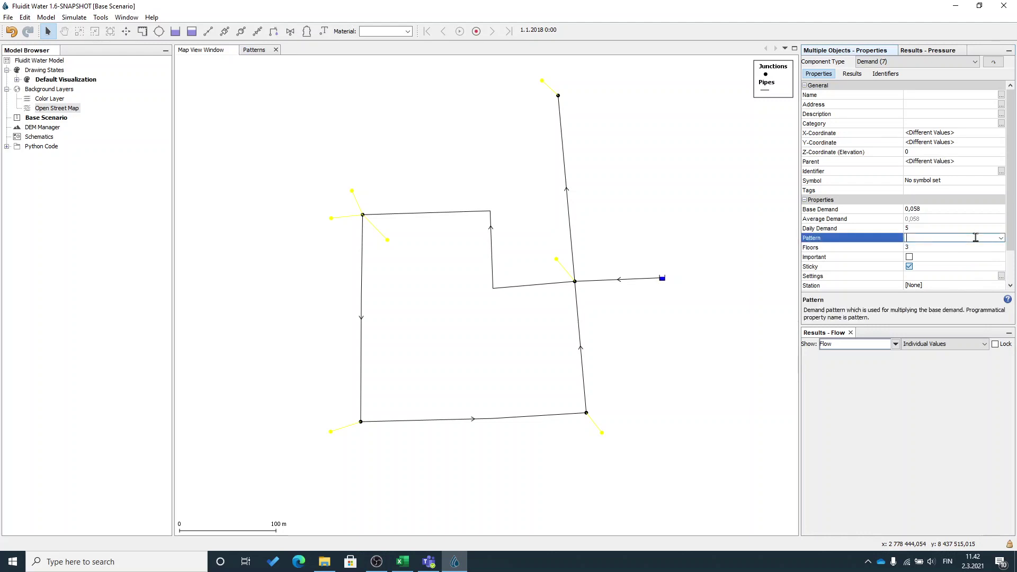
left_click(1001, 238)
left_click(987, 256)
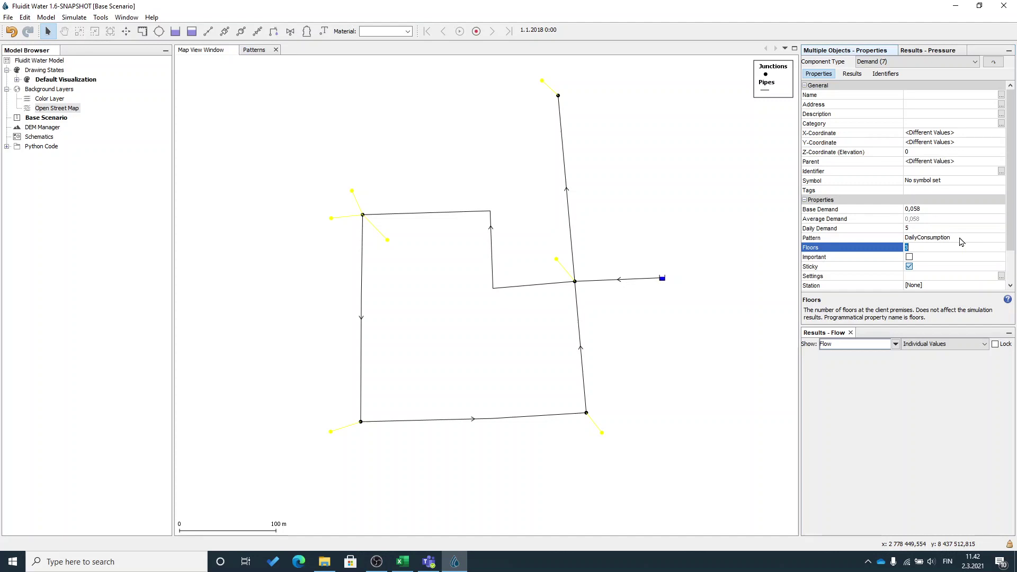
left_click(725, 363)
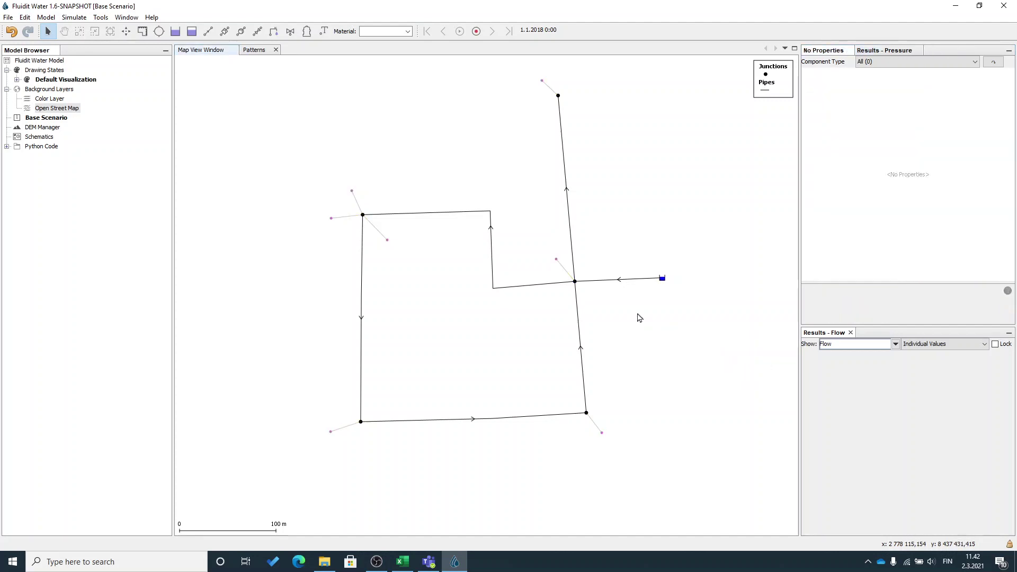
left_click(627, 281)
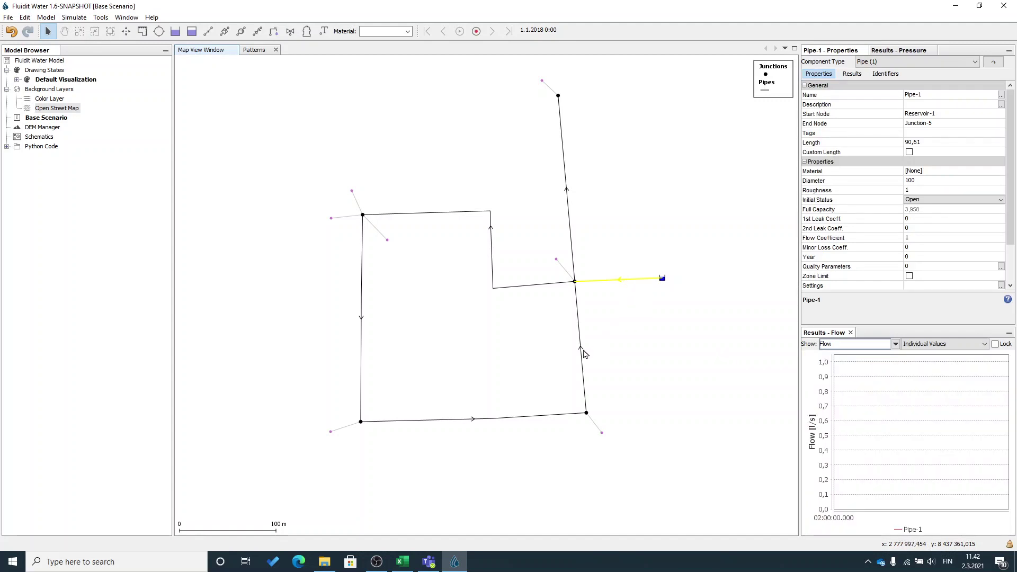
left_click(583, 352)
left_click(514, 416)
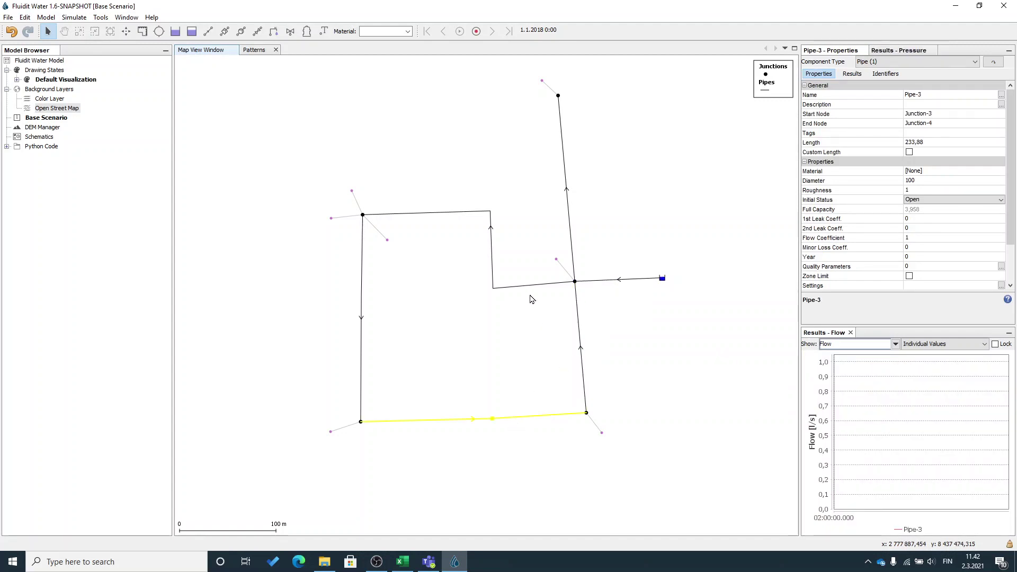
left_click(527, 286)
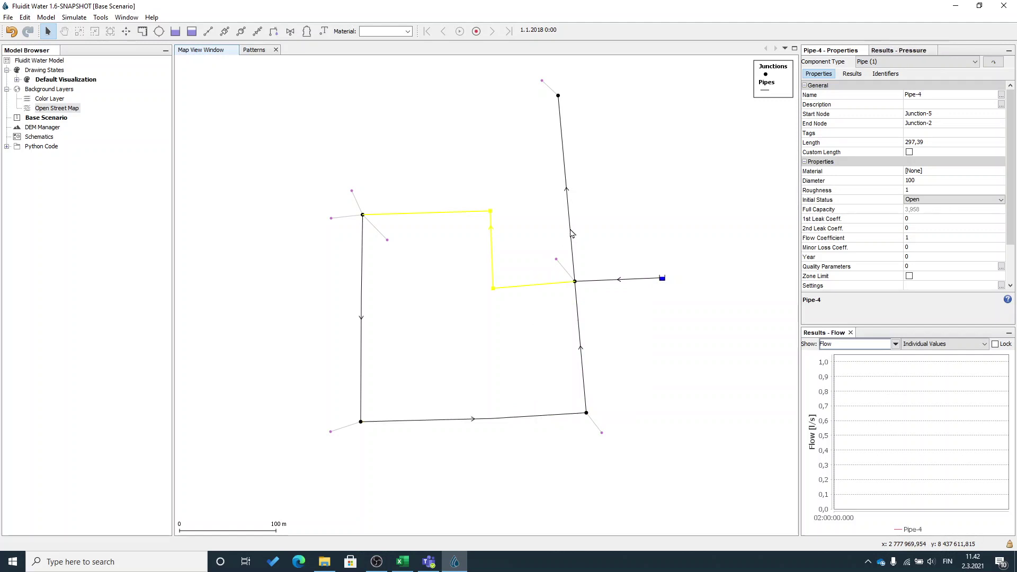
left_click(571, 231)
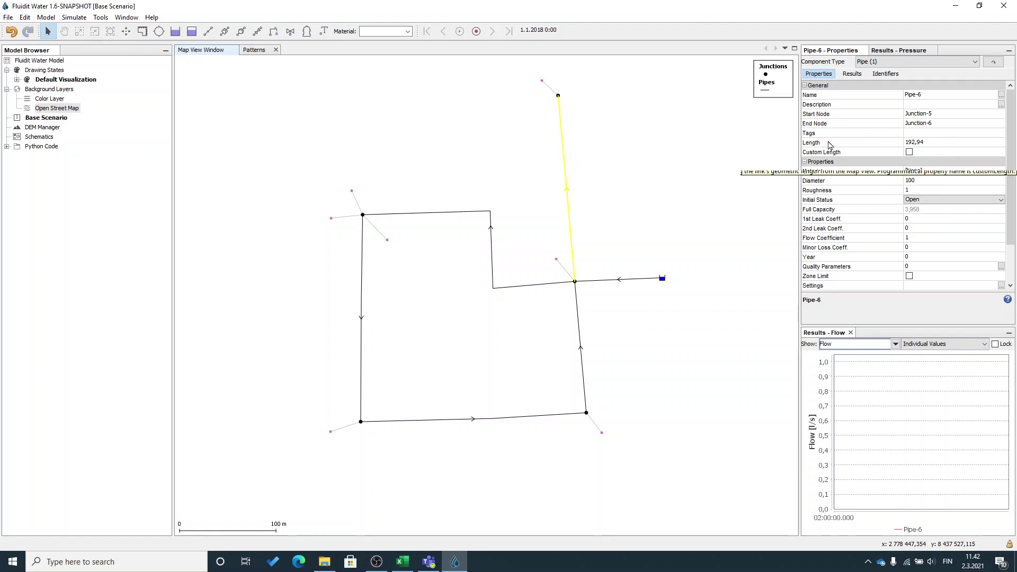
left_click(407, 31)
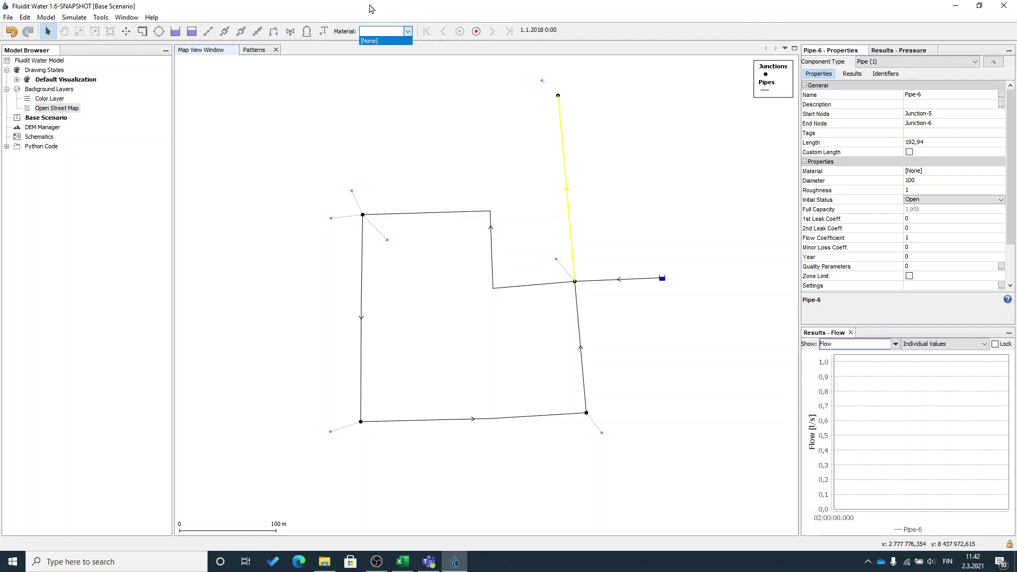
- Load the Finnish Material Pack and check the new materials such as 50PEL and 63PEH
left_click(125, 18)
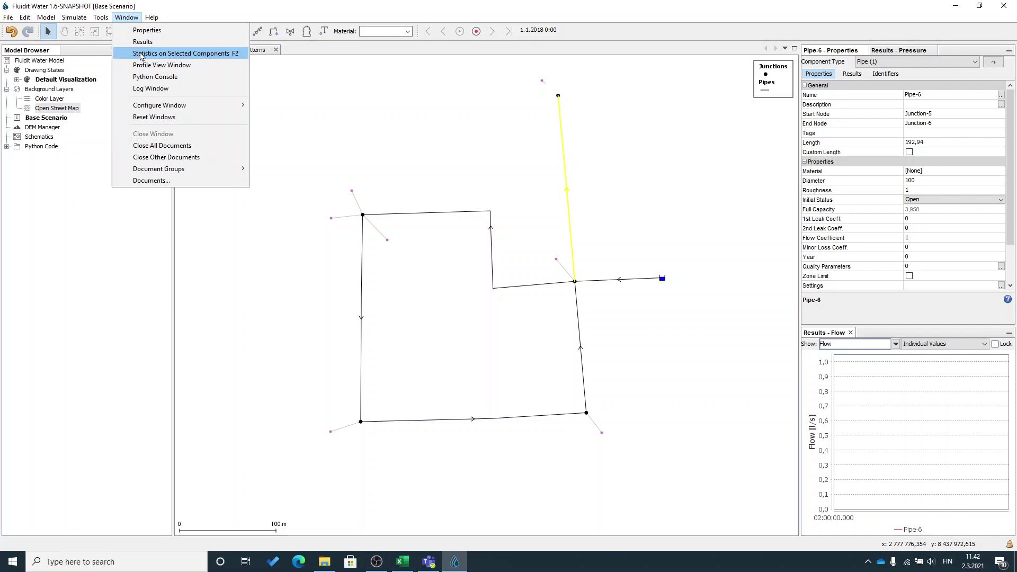
mouse_move(101, 18)
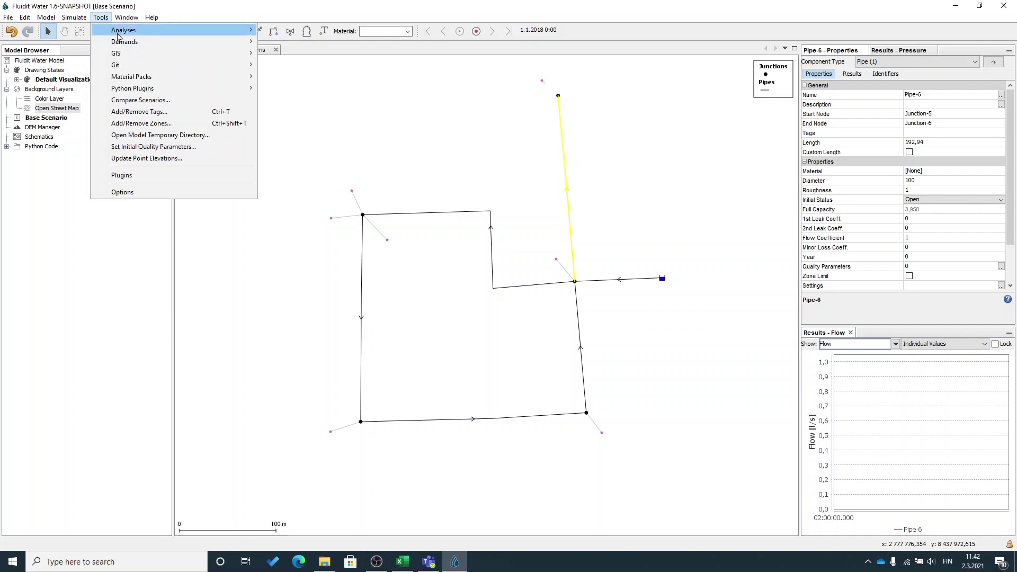
mouse_move(148, 77)
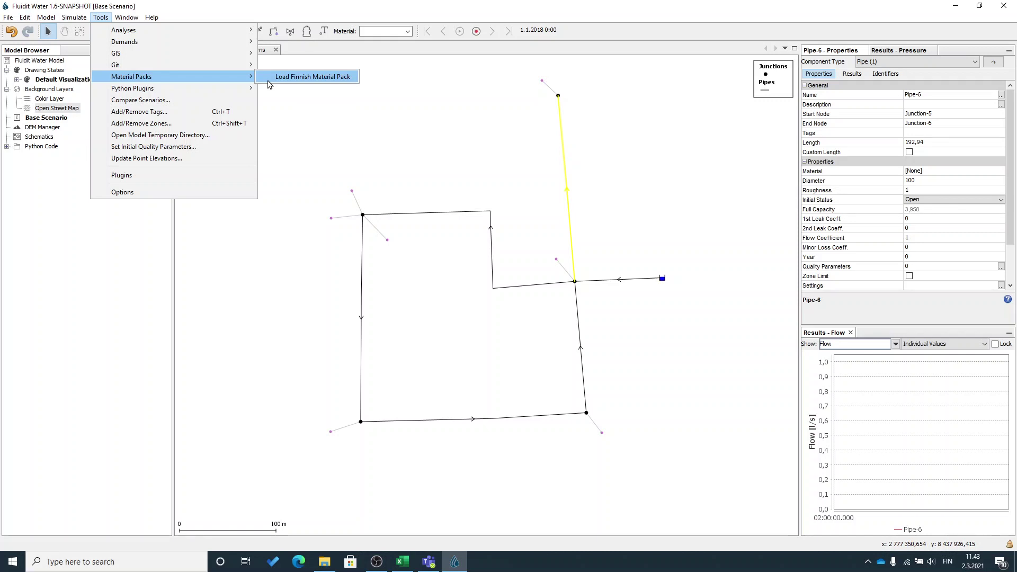
left_click(269, 81)
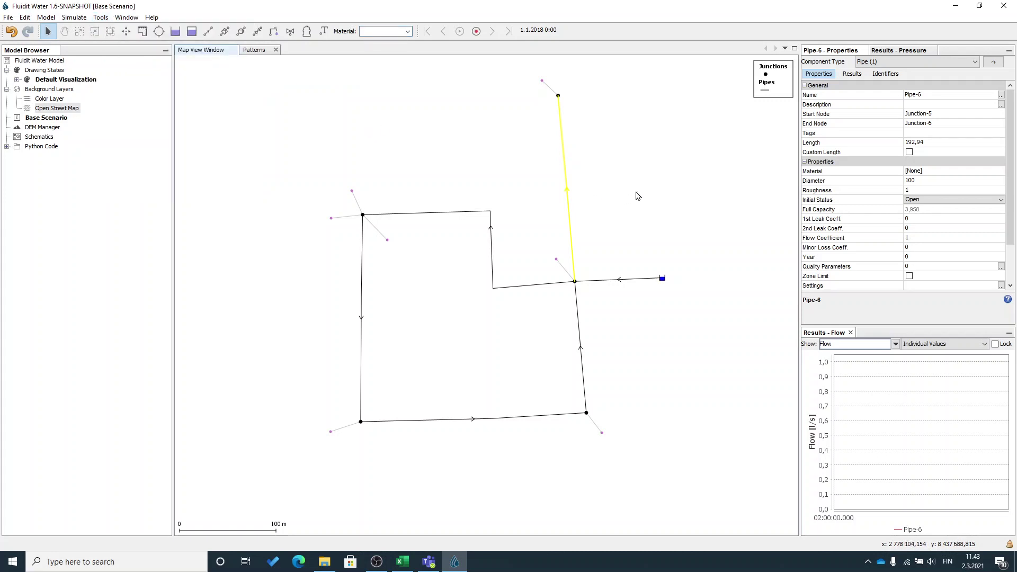
left_click(408, 31)
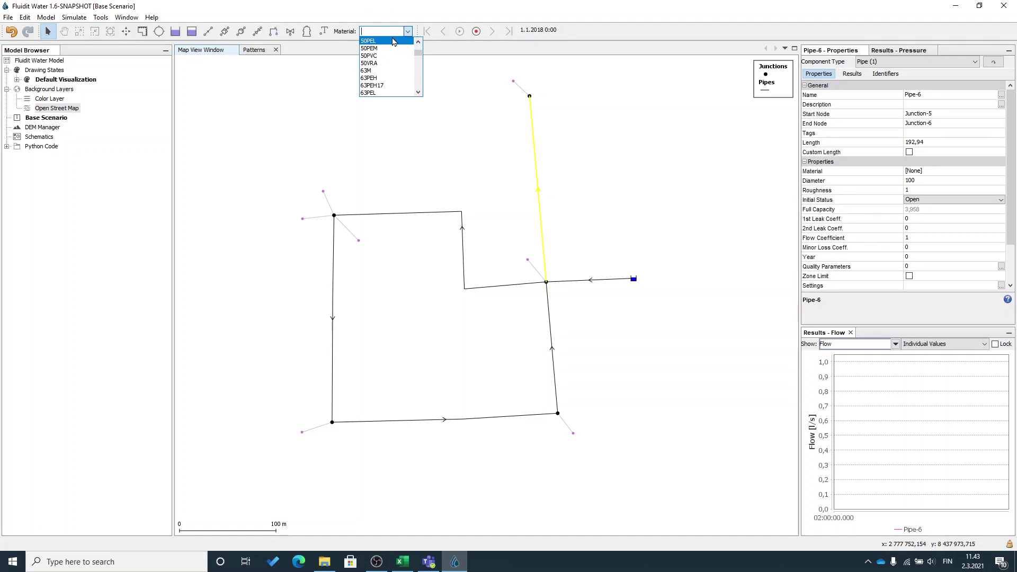
scroll(391, 58, "down", 15)
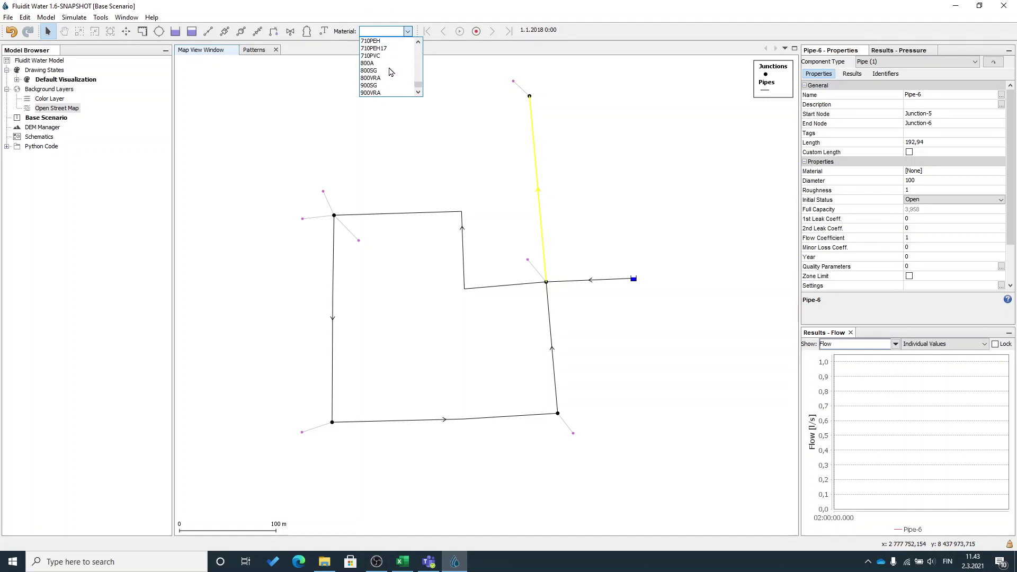
- Select Pipe-1 from the reservoir, the upper vertical pipe and the stepped pipe
left_click(557, 102)
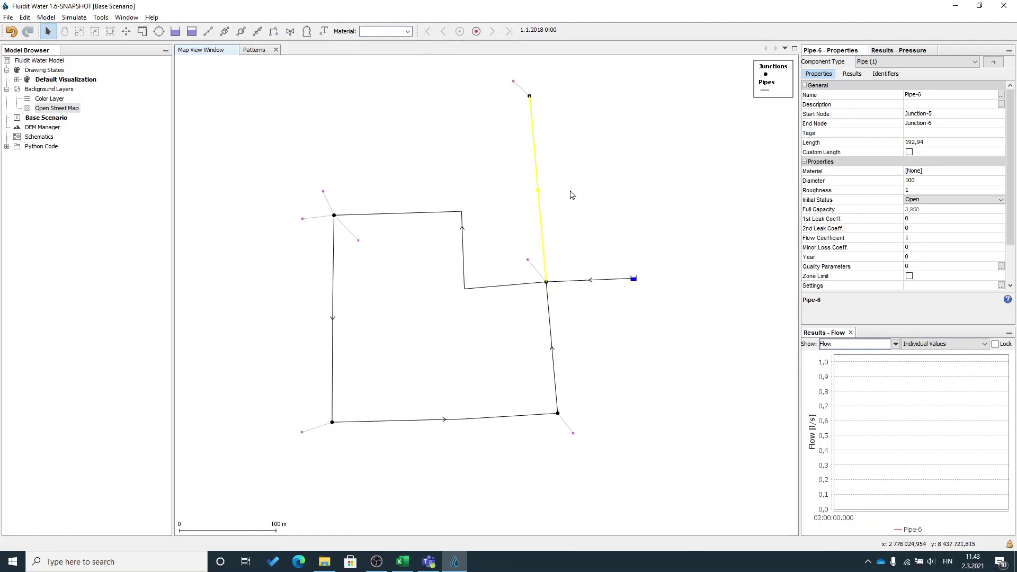
left_click(590, 226)
left_click(595, 286)
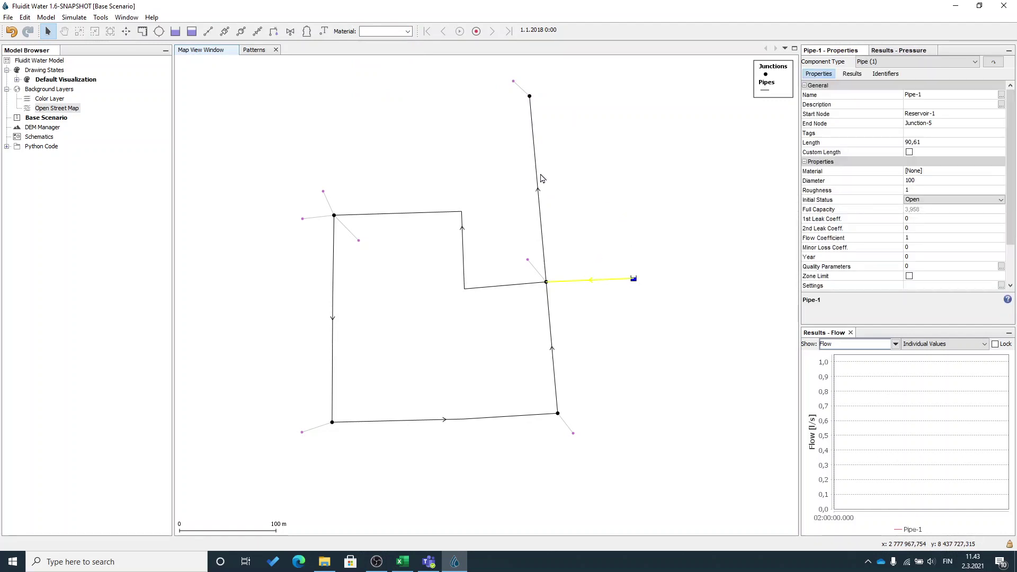
left_click(539, 176, "ctrl")
left_click(464, 273, "ctrl")
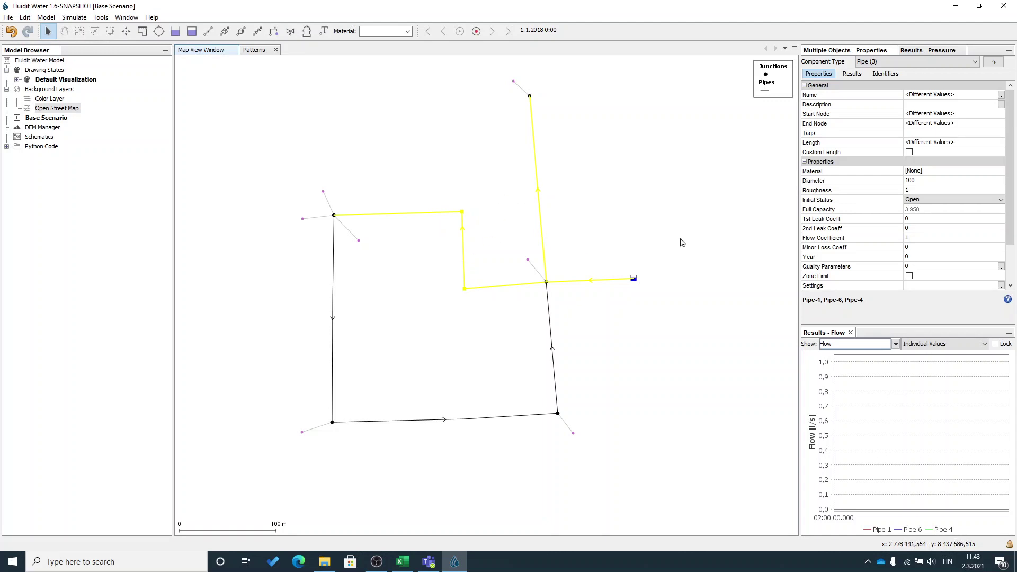
- Set the three pipes' material to 110M, then select Pipe-5
left_click(984, 171)
left_click(944, 176)
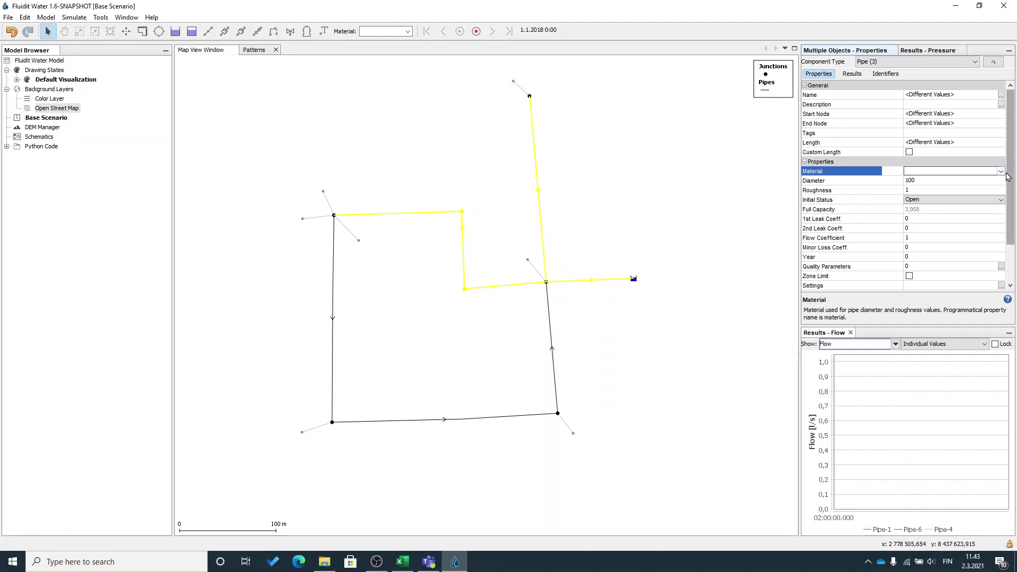
left_click(1001, 171)
scroll(928, 222, "down", 10)
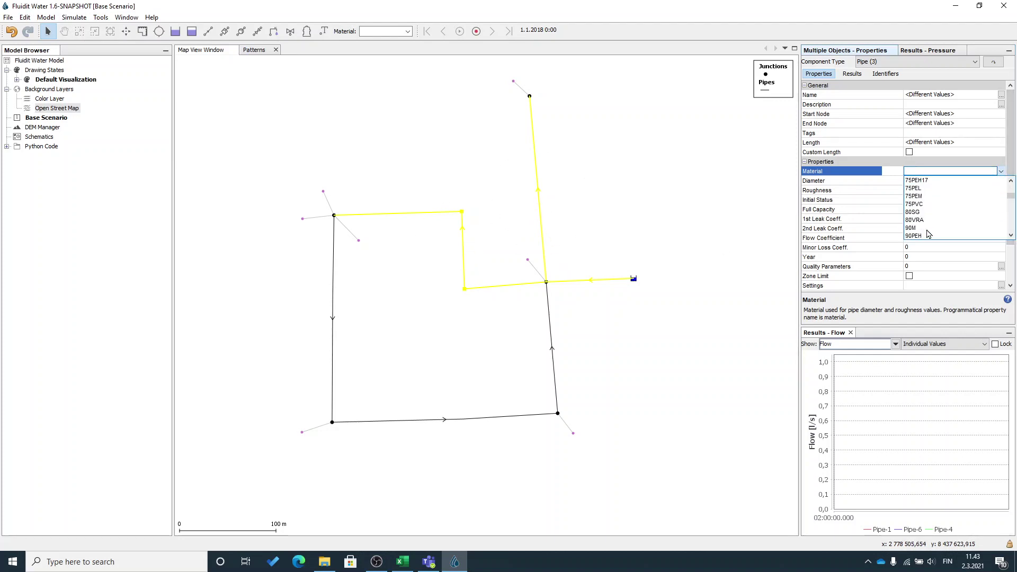
scroll(928, 232, "down", 3)
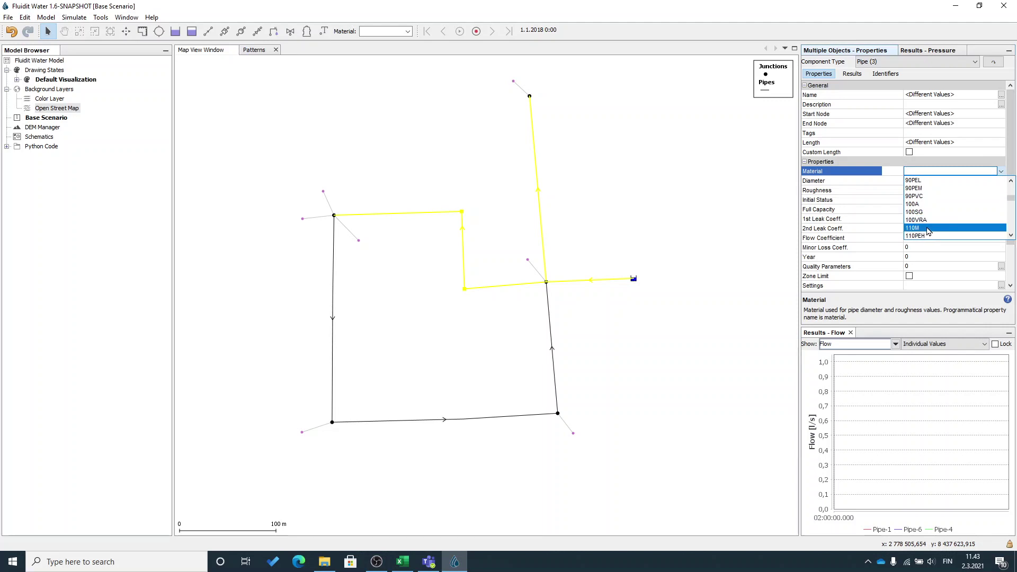
left_click(927, 228)
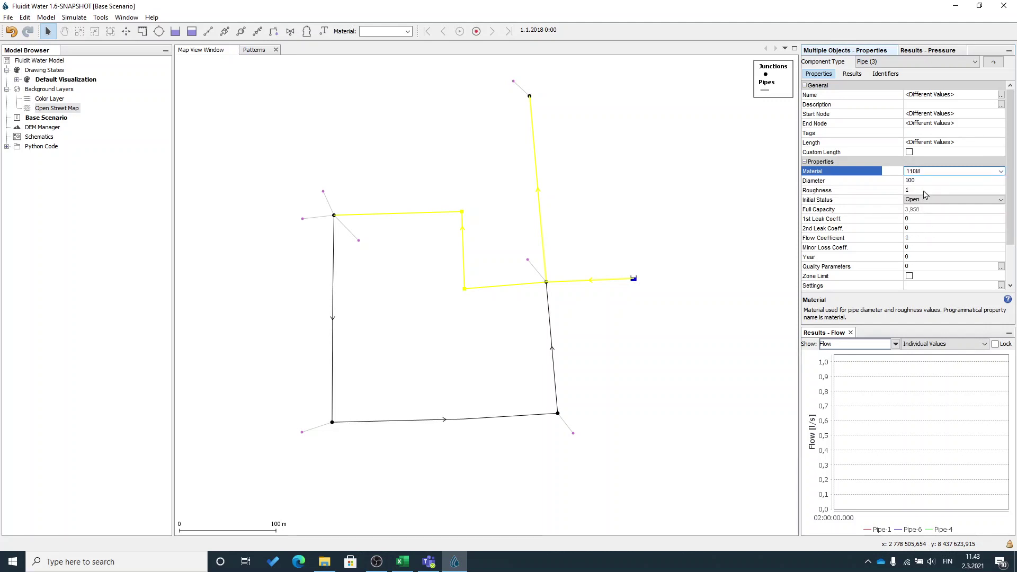
left_click(927, 192)
left_click(630, 334)
left_click(553, 361)
- Add Pipe-3 and Pipe-2 to Pipe-5 and set all three to material 150SG
left_click(459, 423, "ctrl")
left_click(333, 329, "ctrl")
left_click(1001, 171)
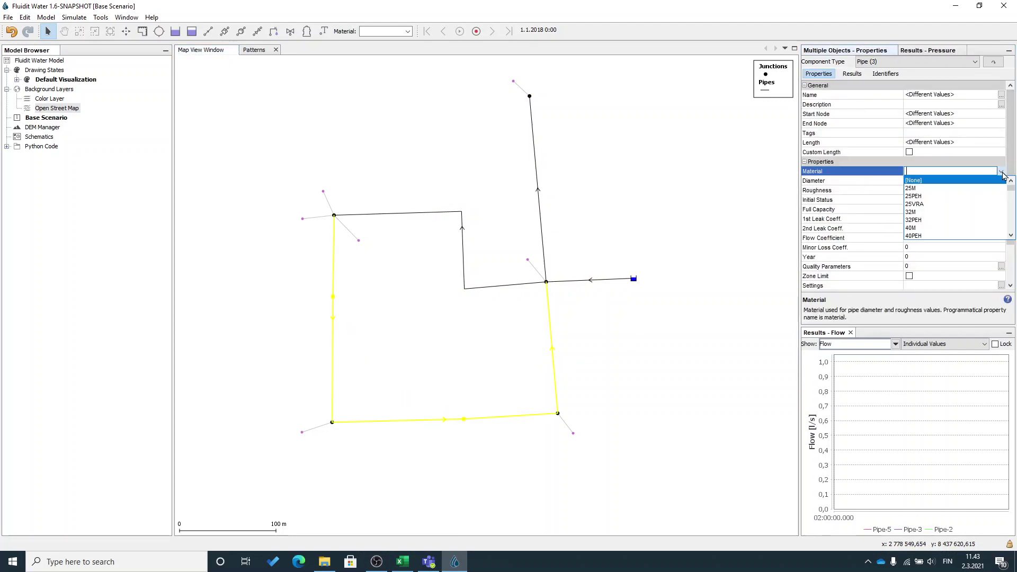
scroll(966, 222, "down", 6)
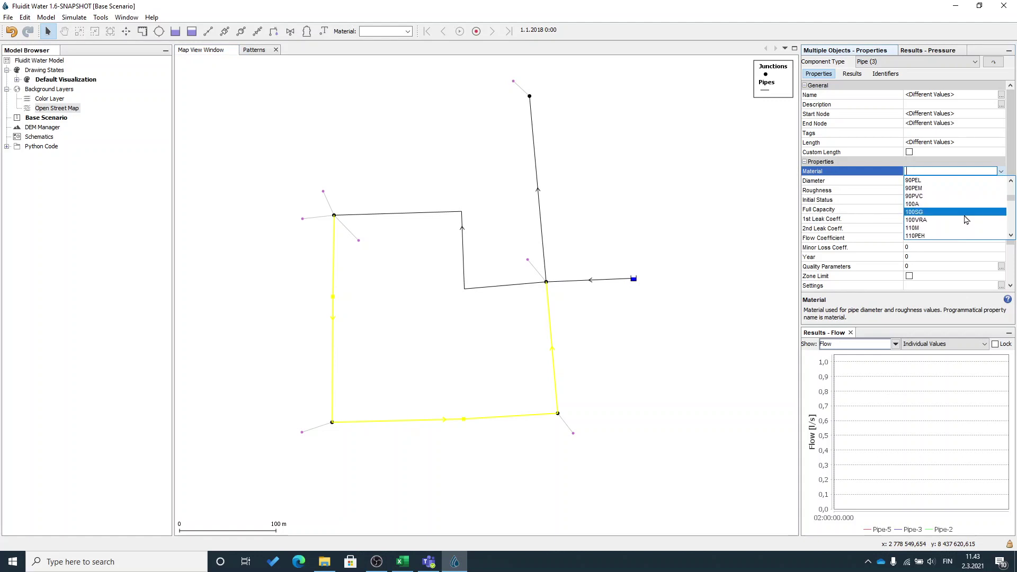
scroll(962, 230, "down", 4)
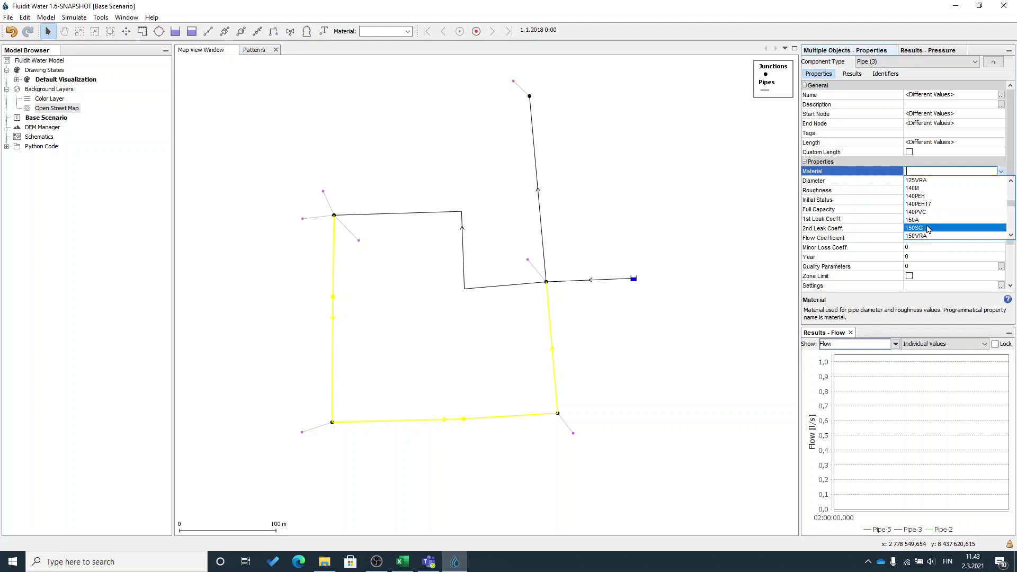
left_click(928, 227)
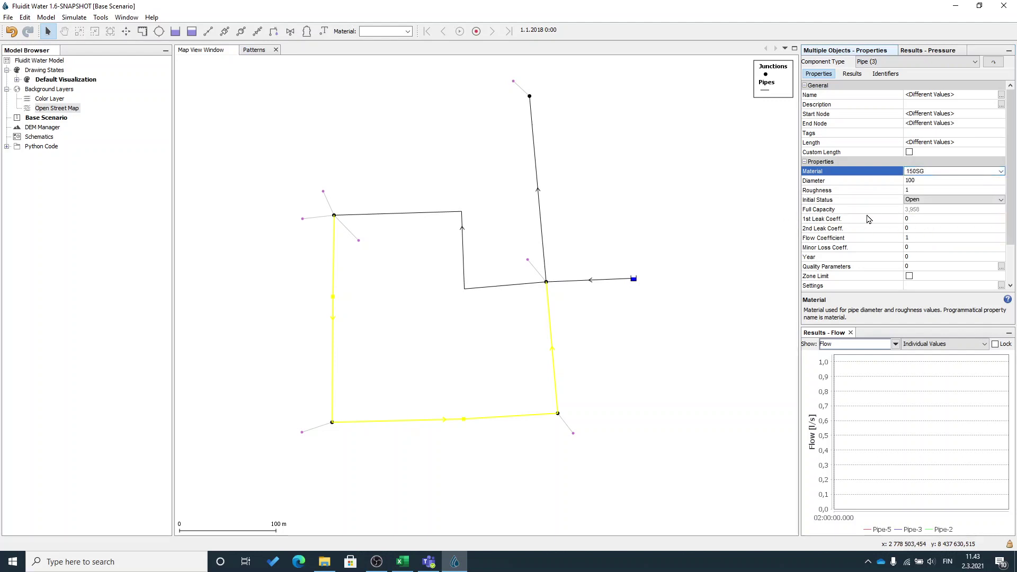
left_click(924, 192)
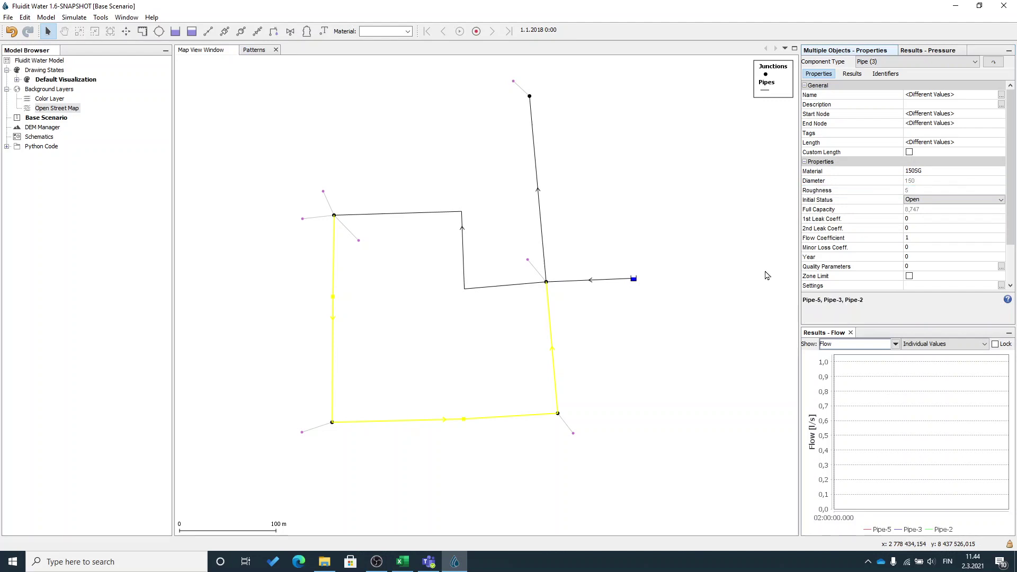
- Deselect the pipes, pan slightly, and turn on the Open Street Map background layer
left_click(763, 271)
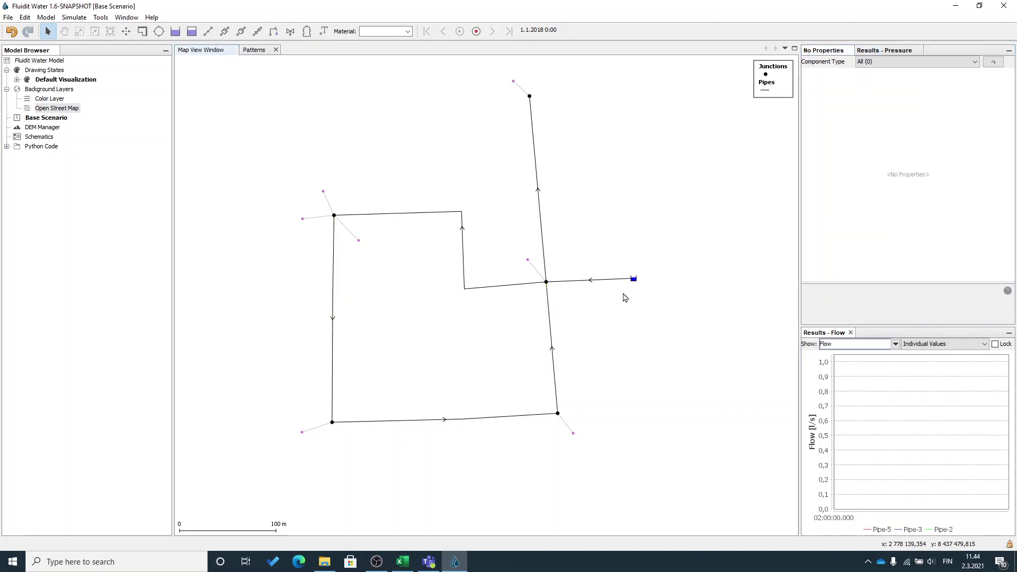
left_click_drag(618, 239, 647, 227)
double_click(57, 108)
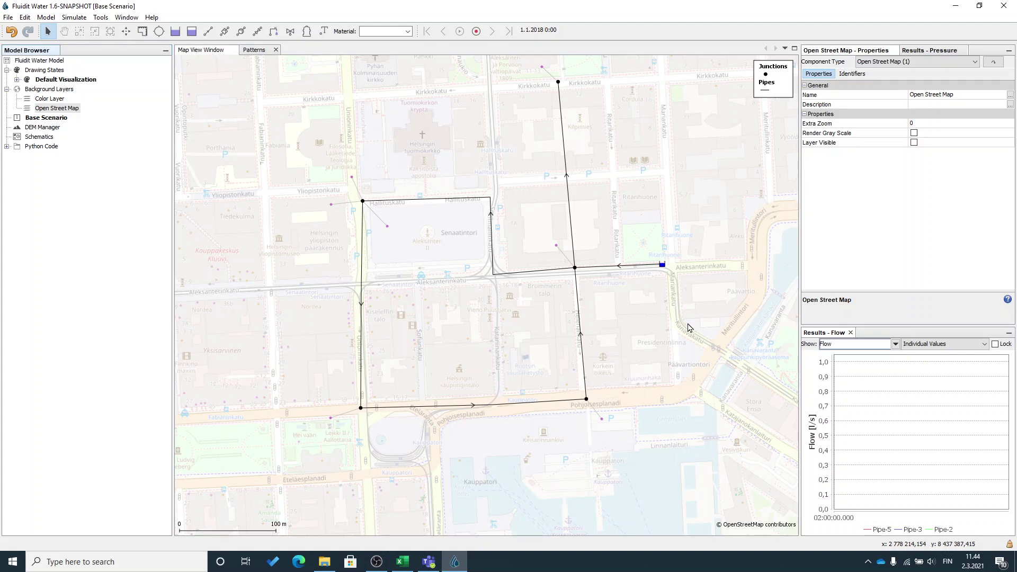
- Run the Base Scenario simulation and dismiss the negative-pressure warning
left_click(69, 20)
left_click(70, 20)
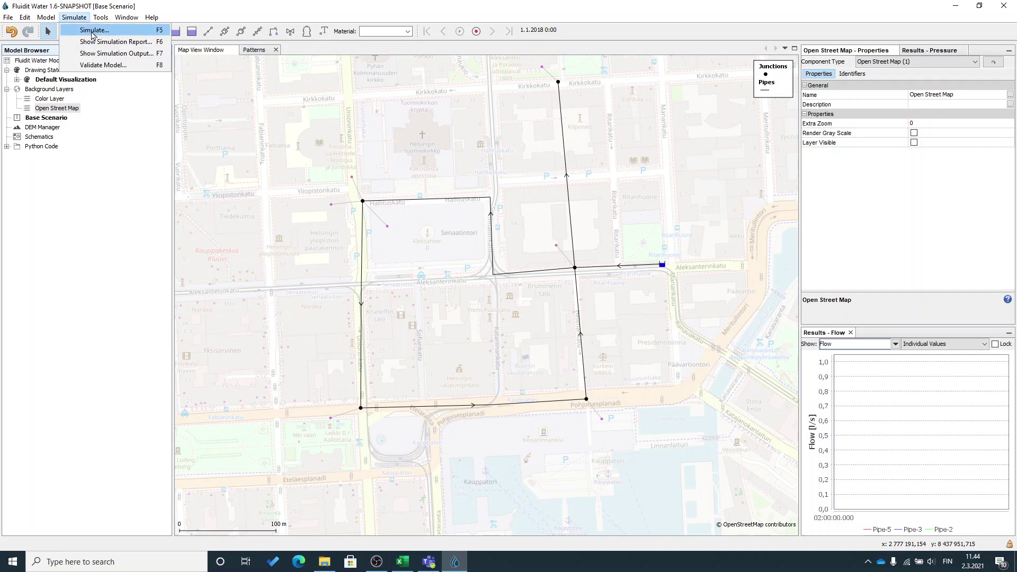
left_click(160, 32)
left_click(115, 35)
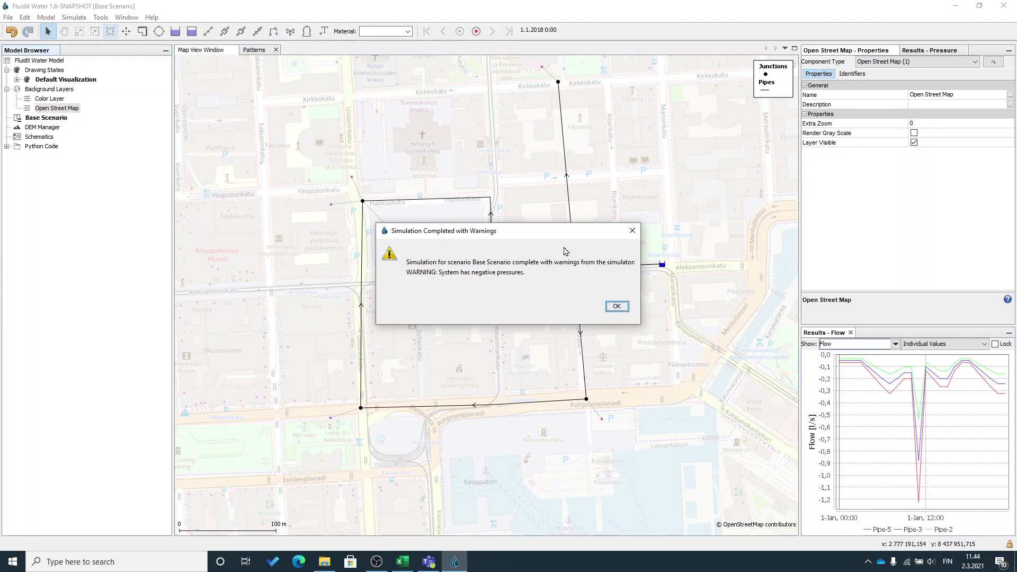
left_click_drag(567, 233, 410, 84)
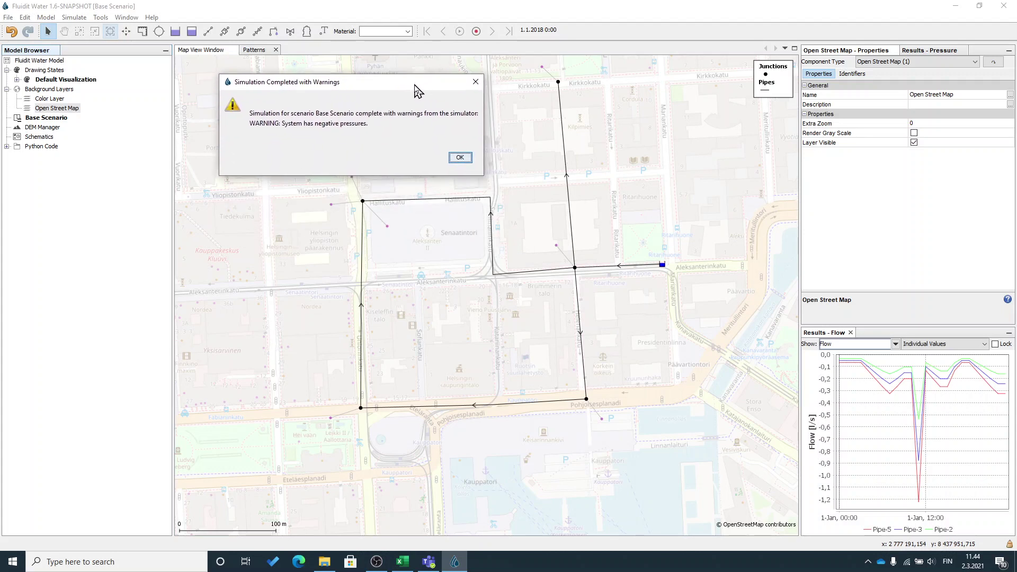
left_click(460, 158)
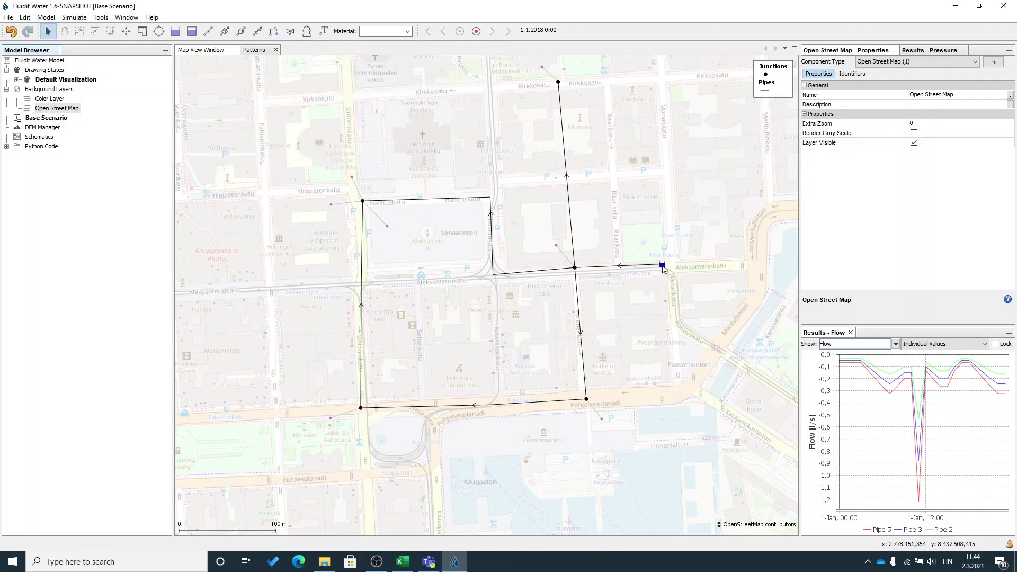
- Inspect the reservoir, Junction-5 and Junction-4 properties, then reselect the reservoir
left_click(662, 266)
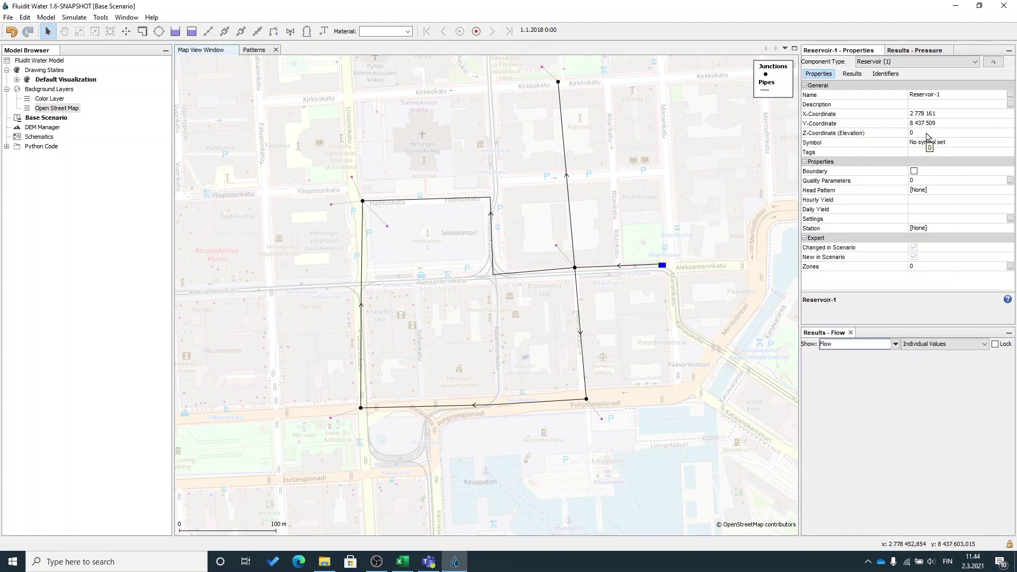
left_click(575, 267)
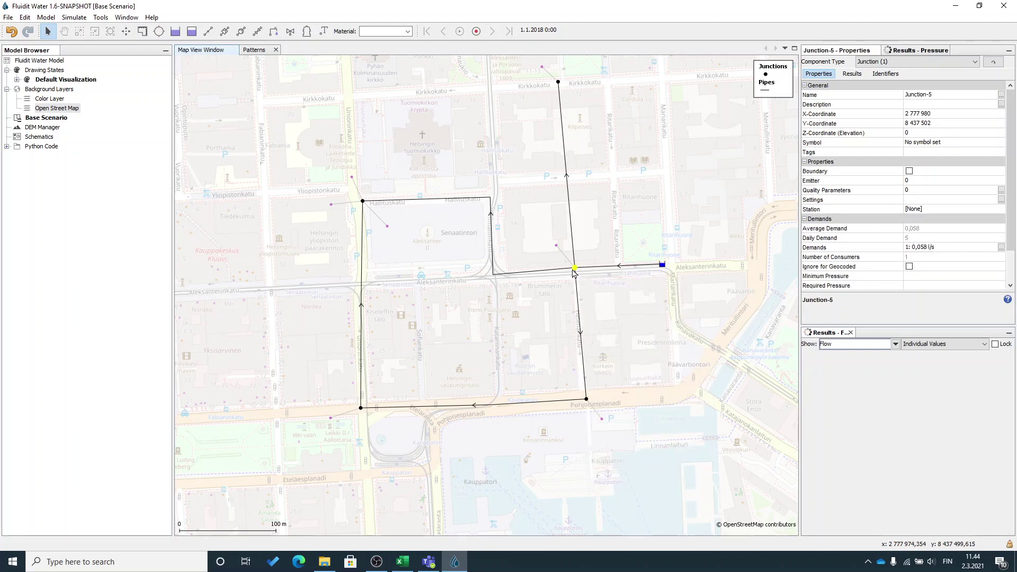
left_click(587, 399)
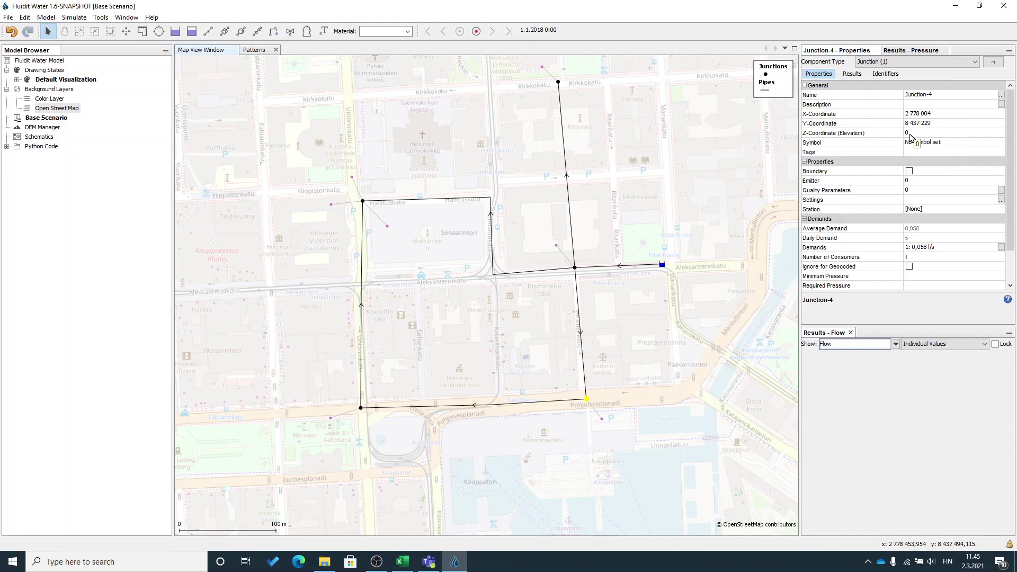
left_click(663, 300)
left_click(663, 265)
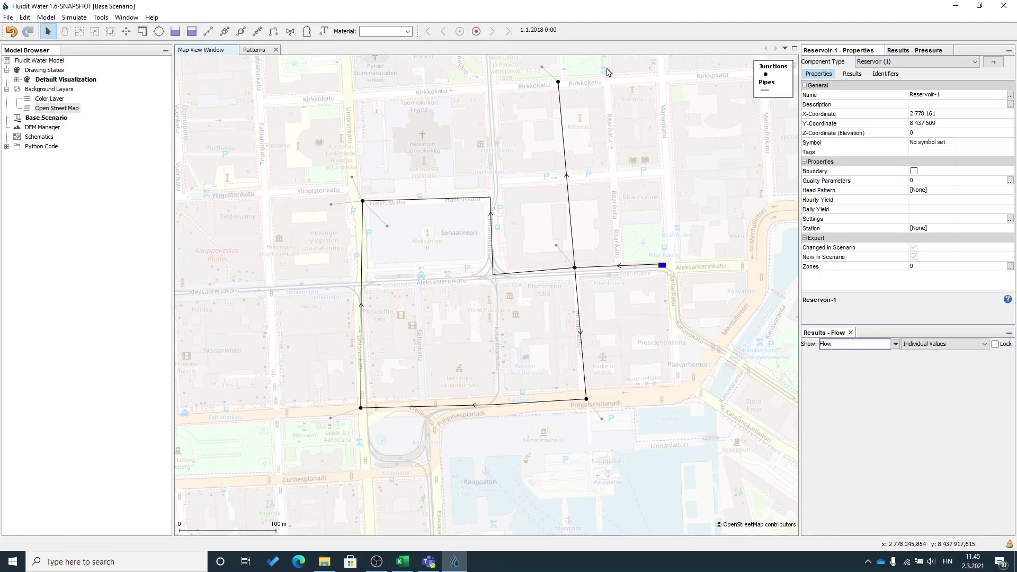
- Set Reservoir-1's elevation to 30 and rerun the simulation with F5
left_click(927, 134)
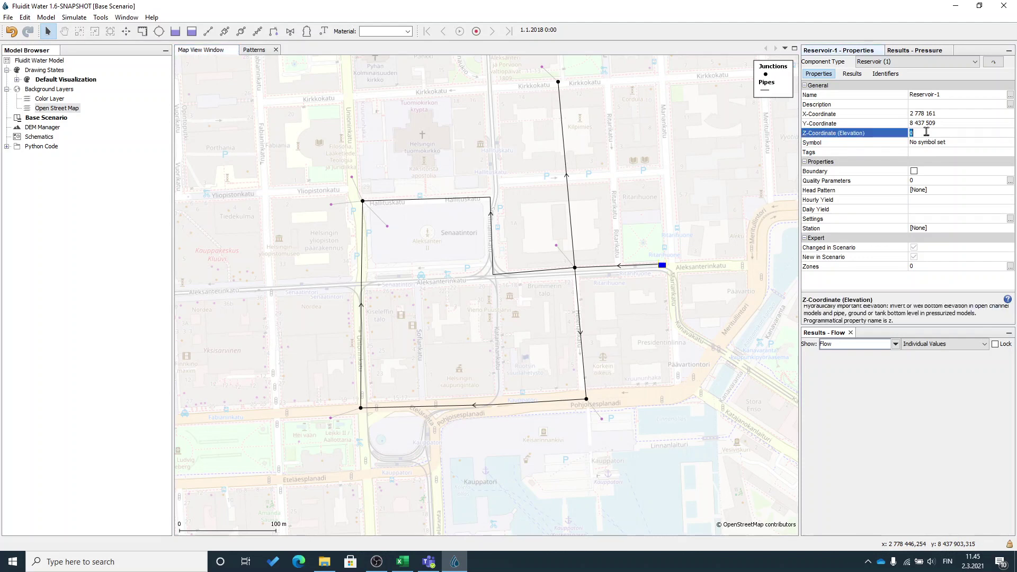
type("30")
key("Return")
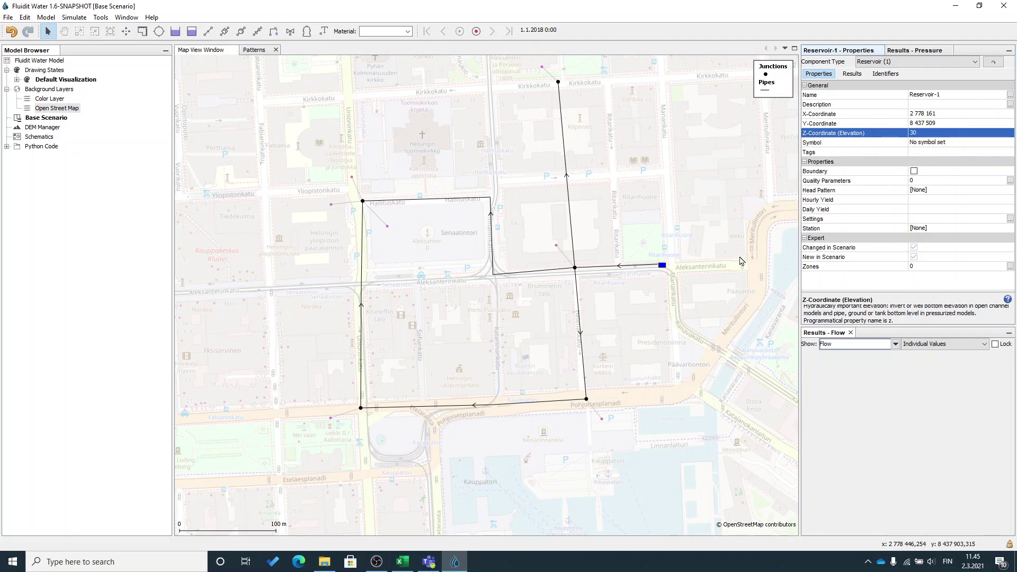
key("F5")
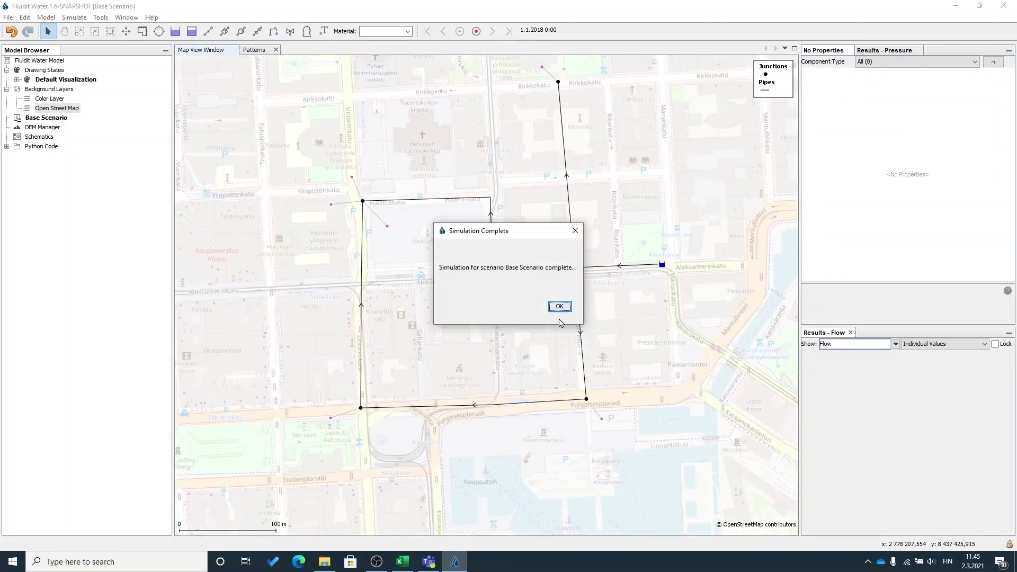
- Dismiss the simulation-complete message and close the old Flow and Pressure result panels
left_click(559, 306)
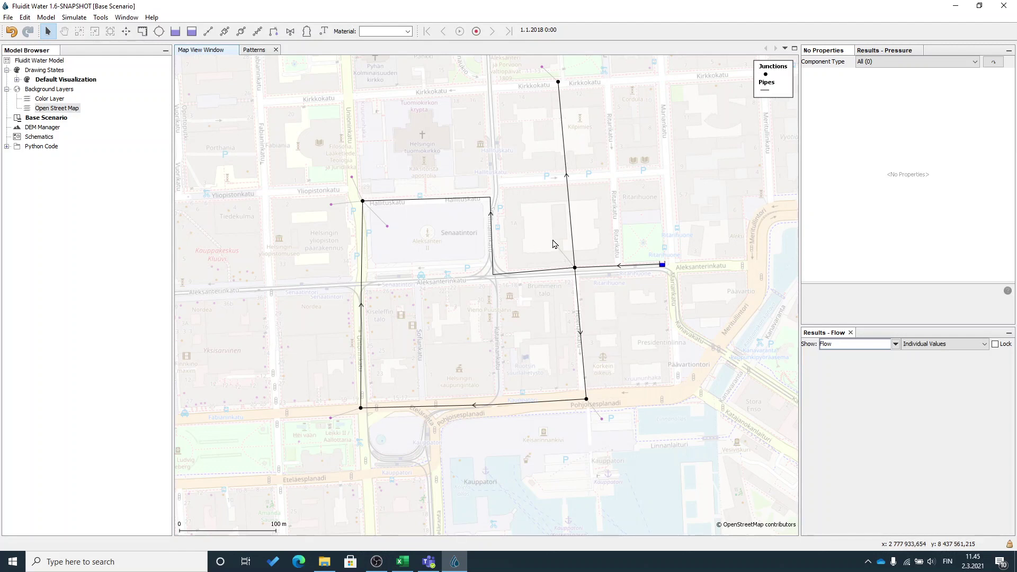
left_click(851, 333)
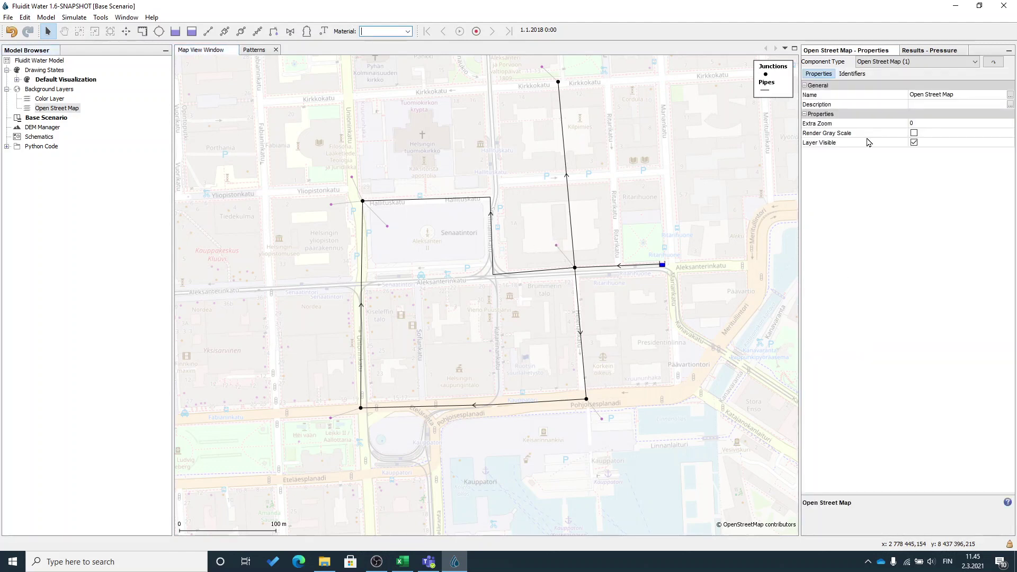
left_click(956, 51)
left_click(968, 50)
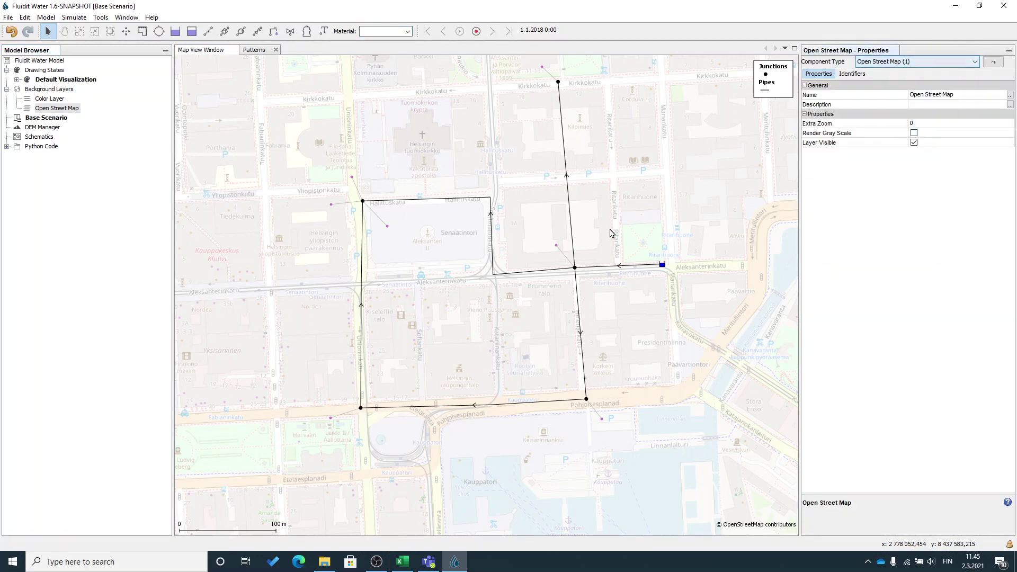
left_click(125, 18)
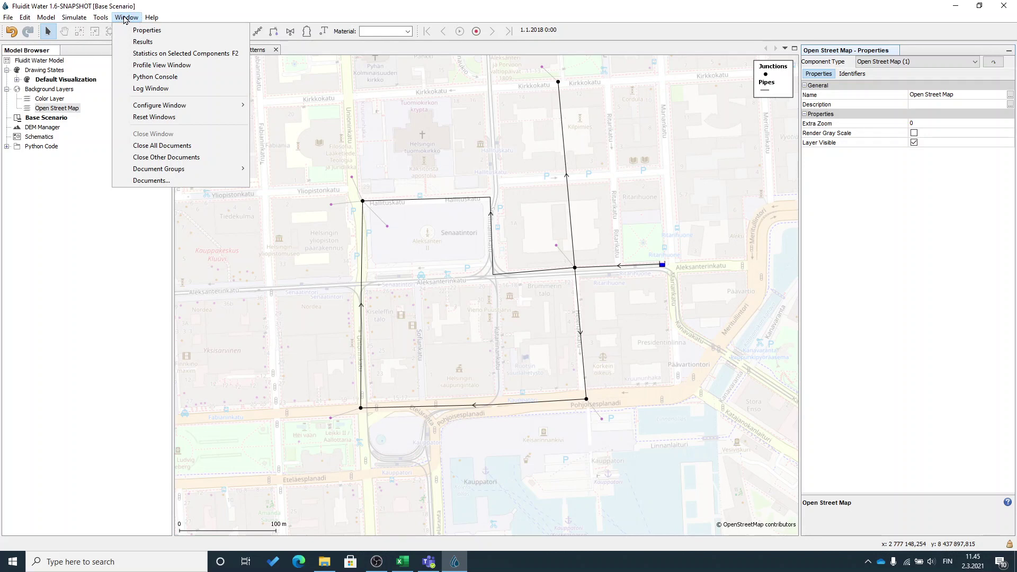
- Dock a new Results window at the lower right and close the Patterns view
left_click(143, 43)
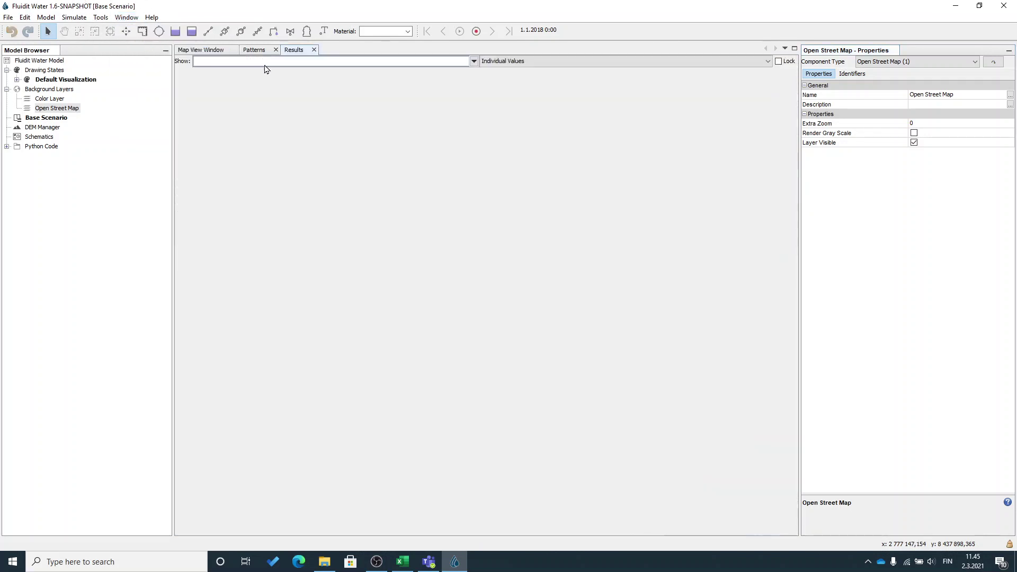
left_click_drag(292, 55, 884, 419)
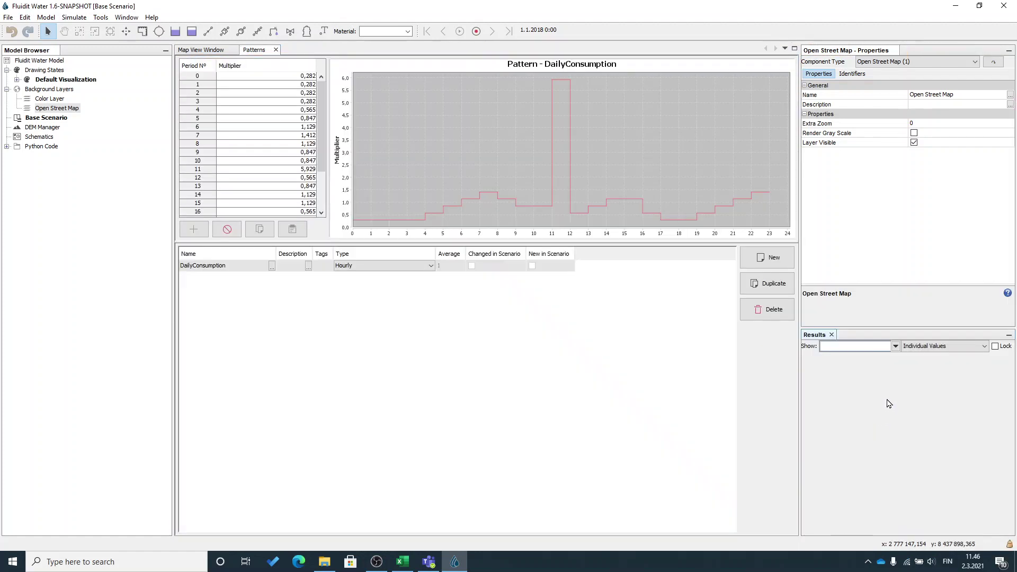
left_click(276, 49)
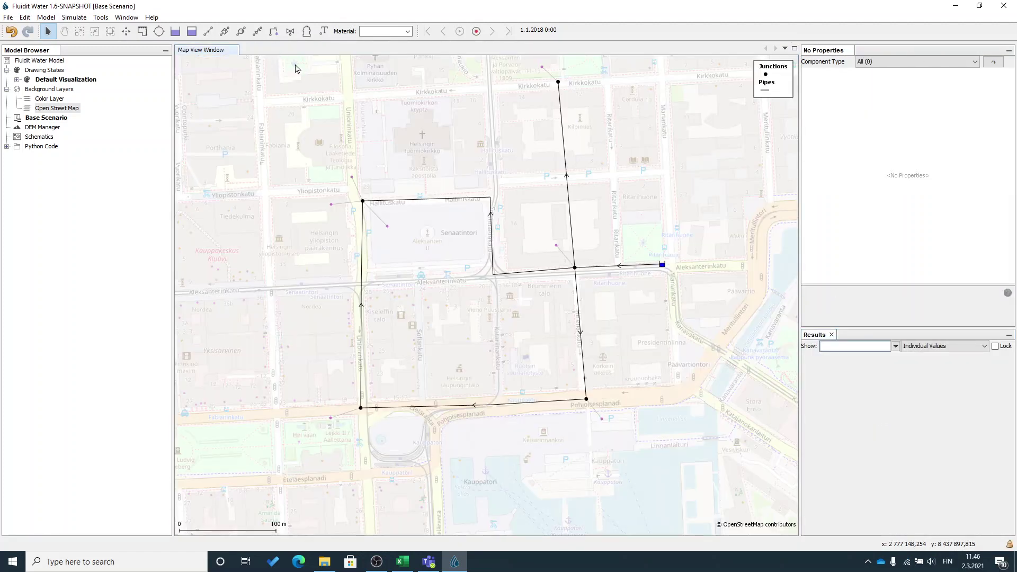
- Set the new results window to show Flow
left_click(896, 350)
left_click(875, 350)
left_click(895, 347)
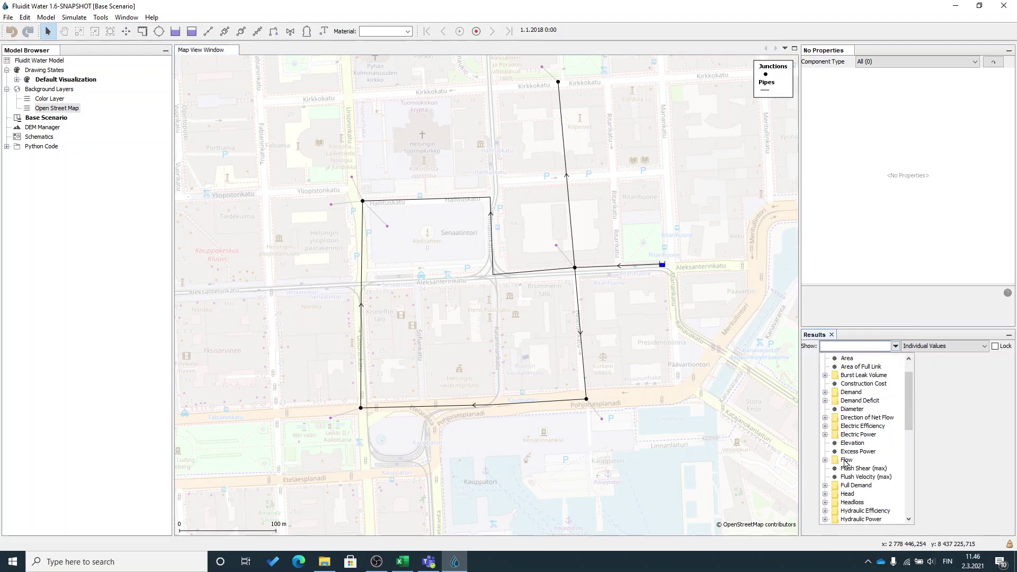
left_click(846, 464)
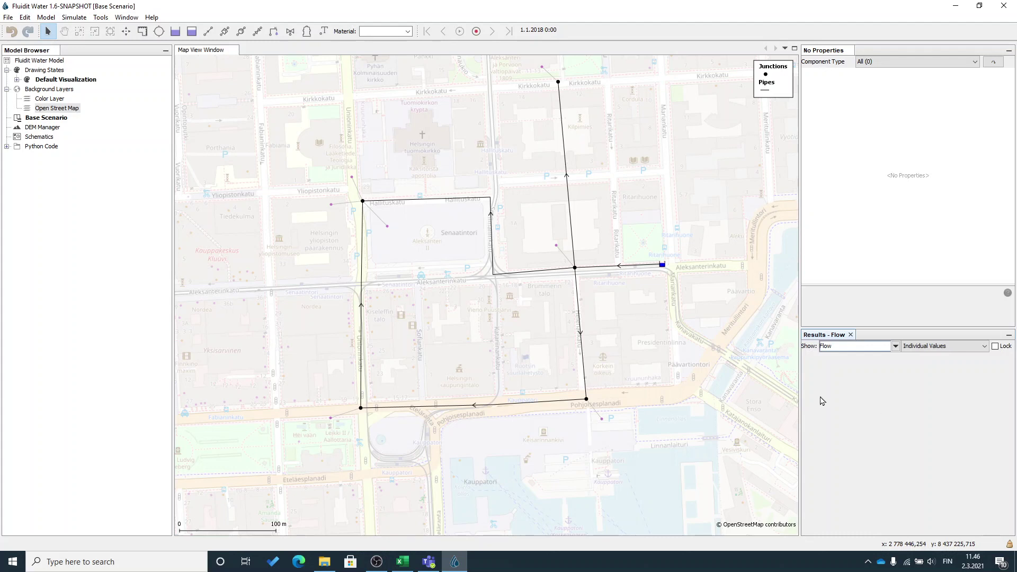
- Try plotting flow for Pipe-1, Pipe-5 and Pipe-4, test area selections, then clear the selection
left_click(626, 266)
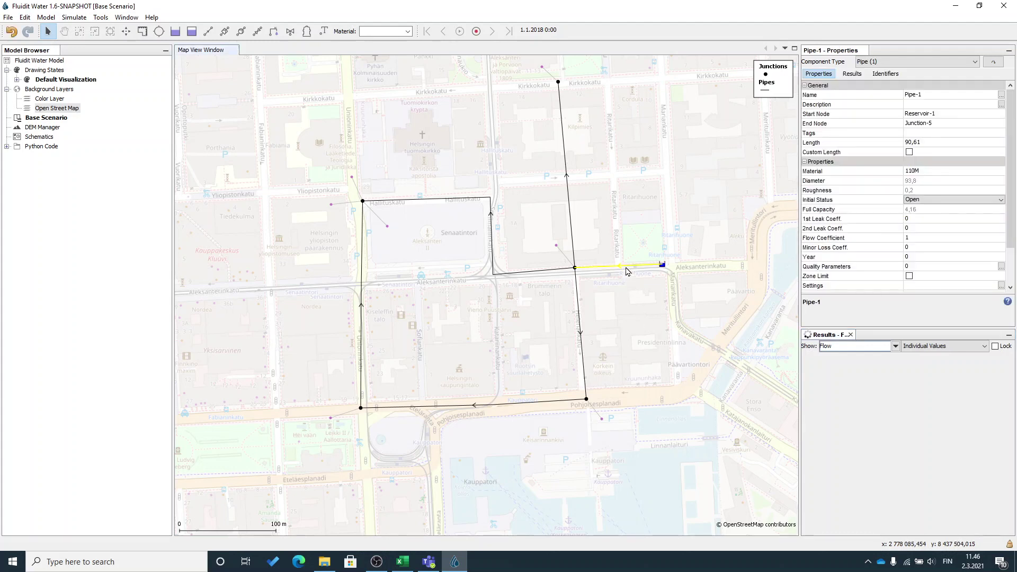
left_click(583, 345, "ctrl")
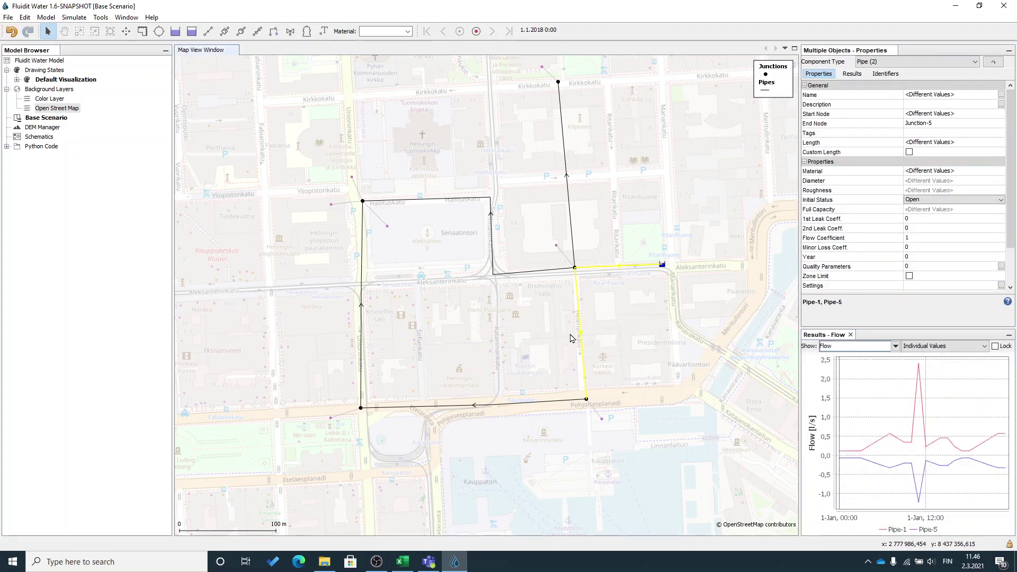
left_click(428, 200, "ctrl")
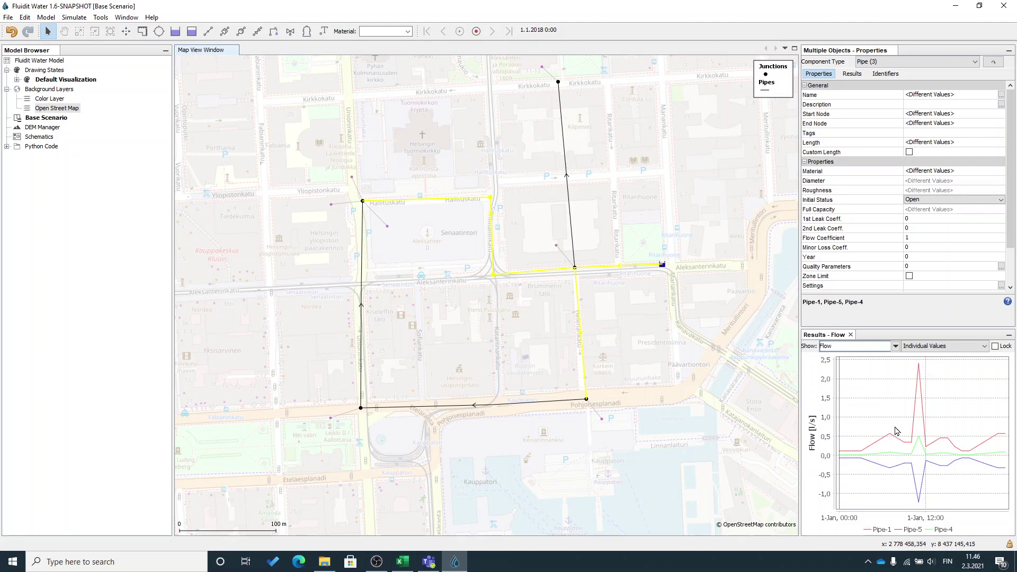
left_click(927, 472)
left_click(538, 217)
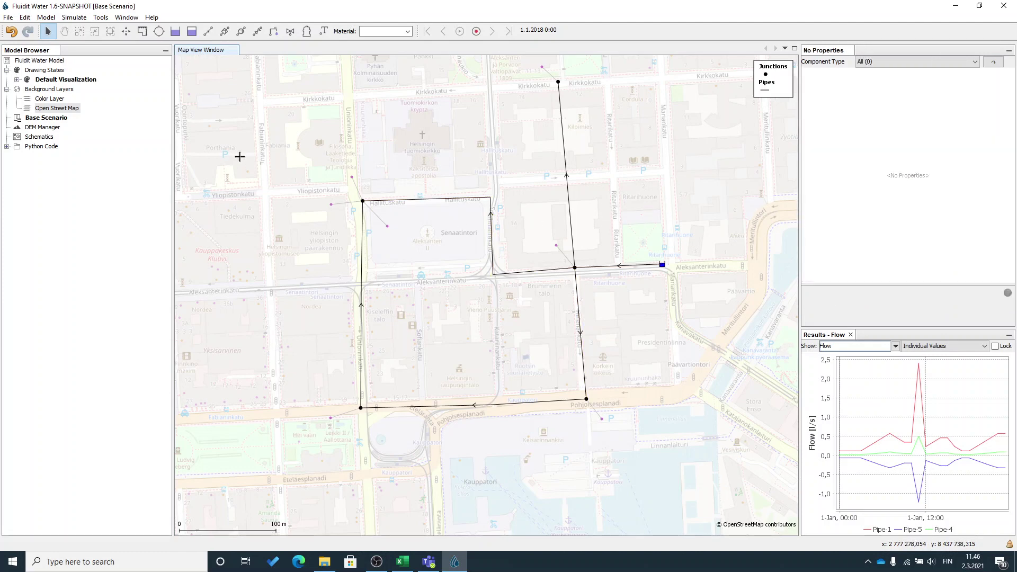
left_click_drag(250, 163, 523, 451)
left_click_drag(618, 75, 383, 274)
left_click_drag(254, 183, 444, 329)
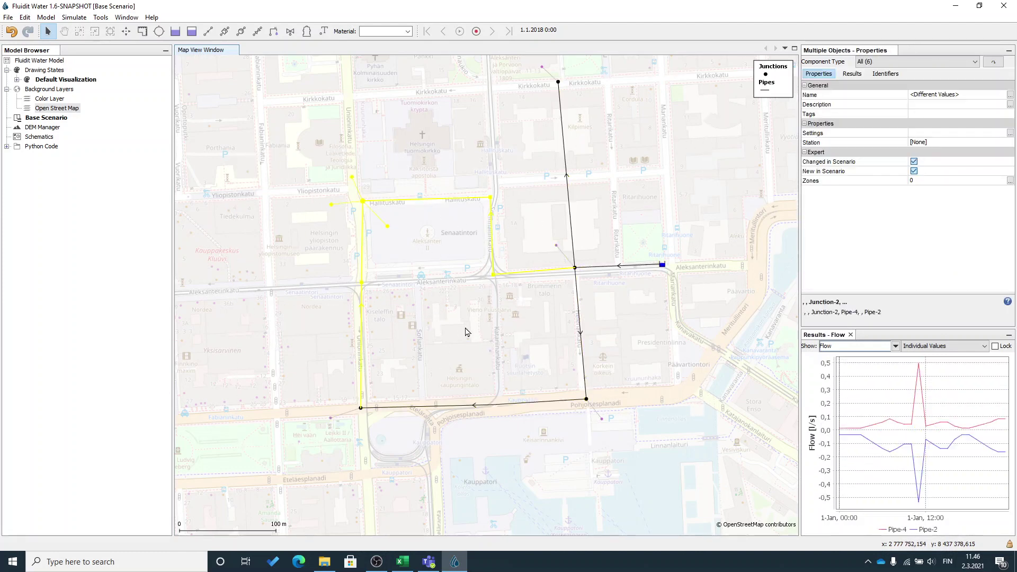
left_click(423, 332)
- Plot flow for Pipe-2 and Pipe-4 and lock the flow chart to them
left_click(362, 328)
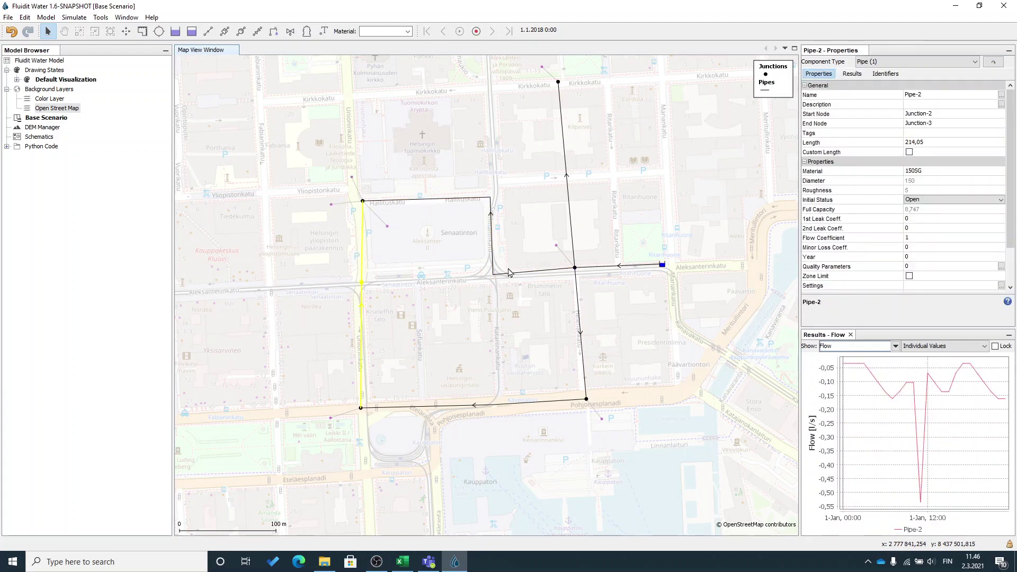
left_click(509, 272, "shift")
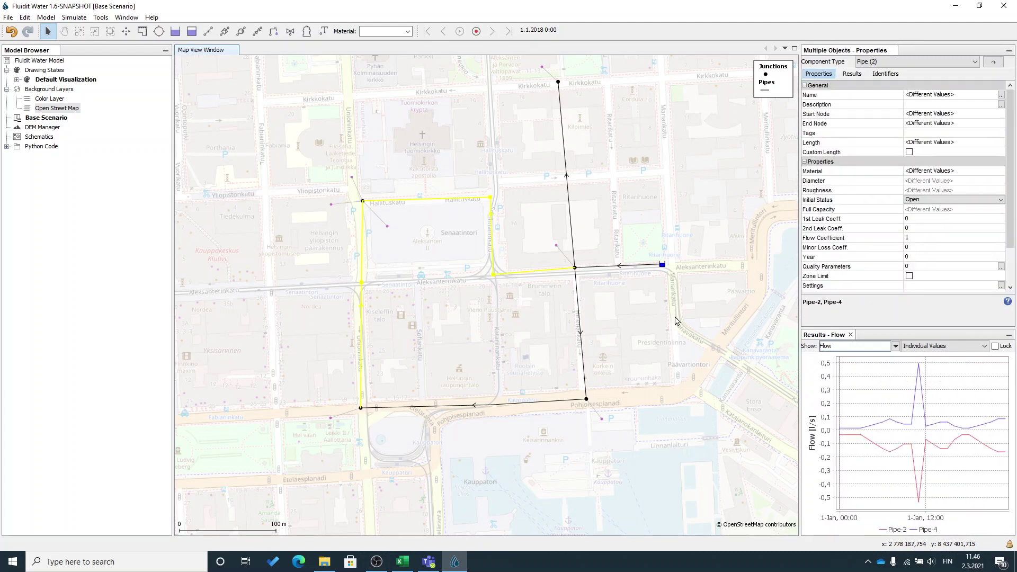
left_click(995, 346)
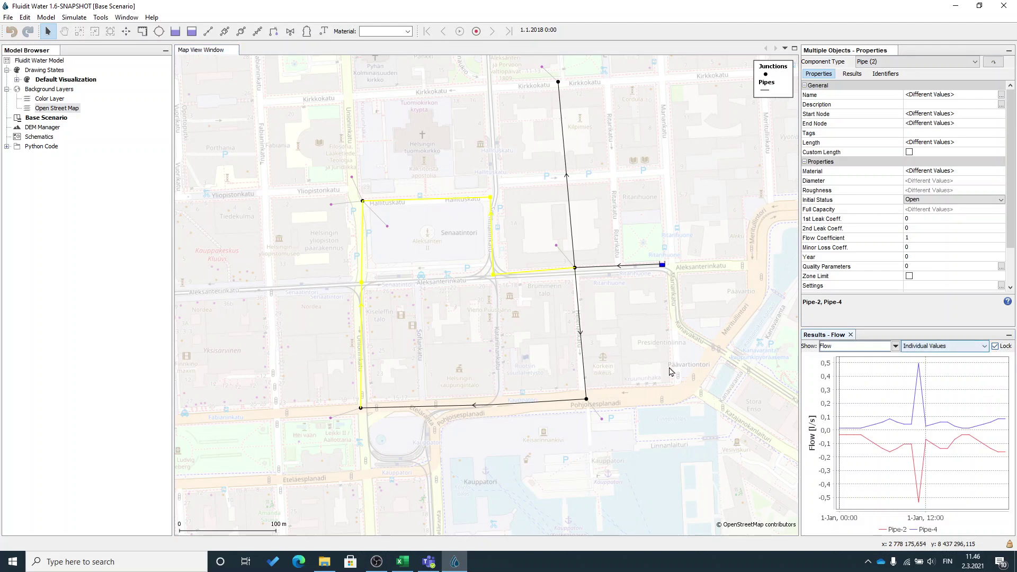
left_click(711, 359)
scroll(710, 359, "up", 1)
left_click_drag(711, 359, 607, 395)
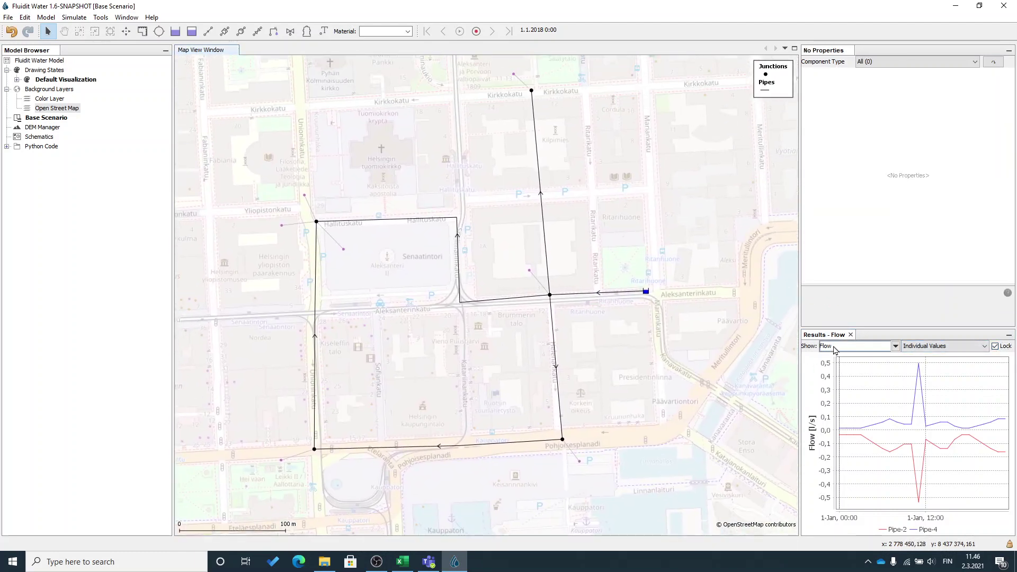
- Dock a new results window at the upper right showing Pressure, and enlarge the flow chart
left_click(127, 17)
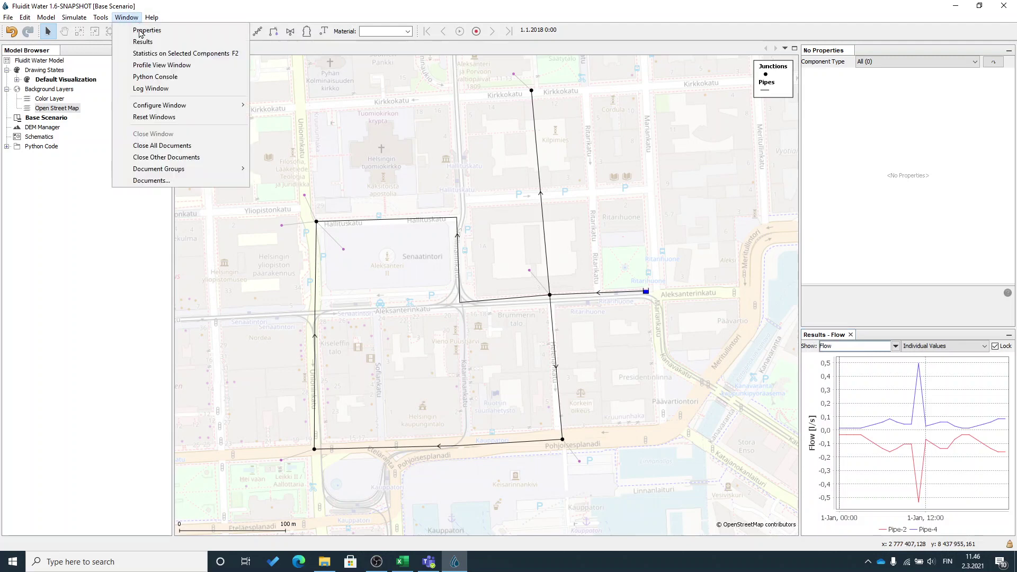
left_click(142, 45)
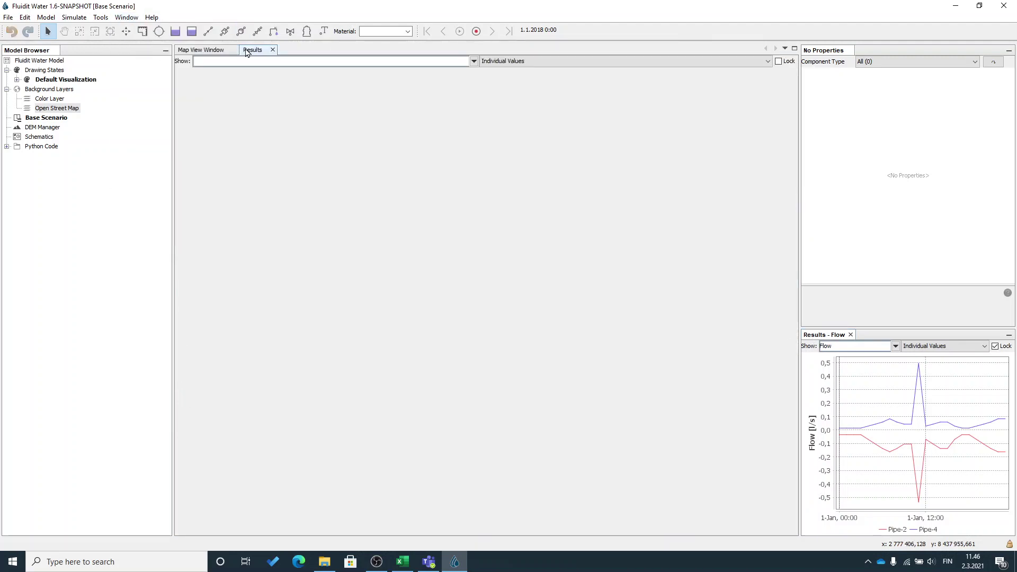
left_click_drag(248, 50, 848, 177)
left_click(896, 62)
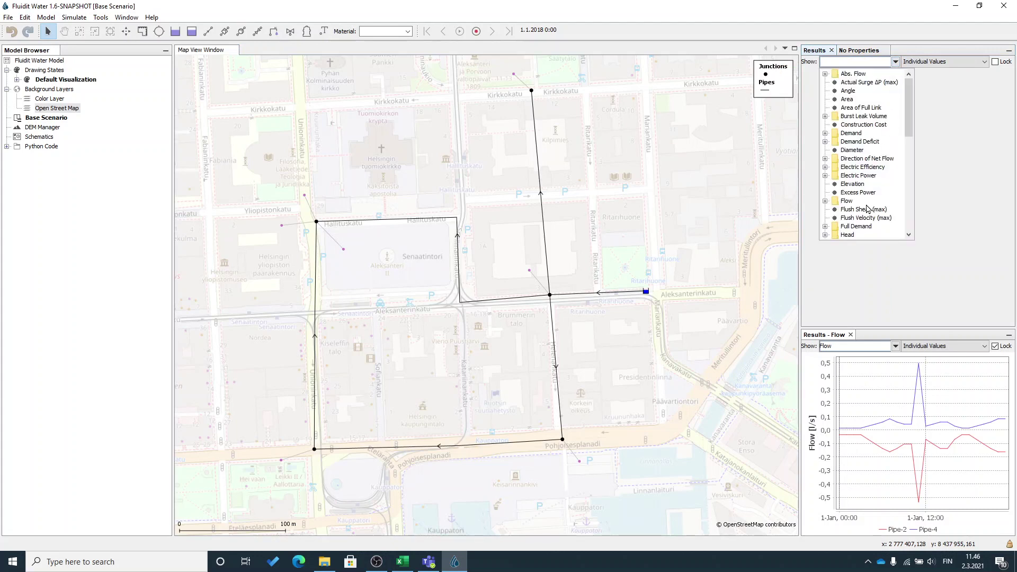
scroll(867, 208, "down", 5)
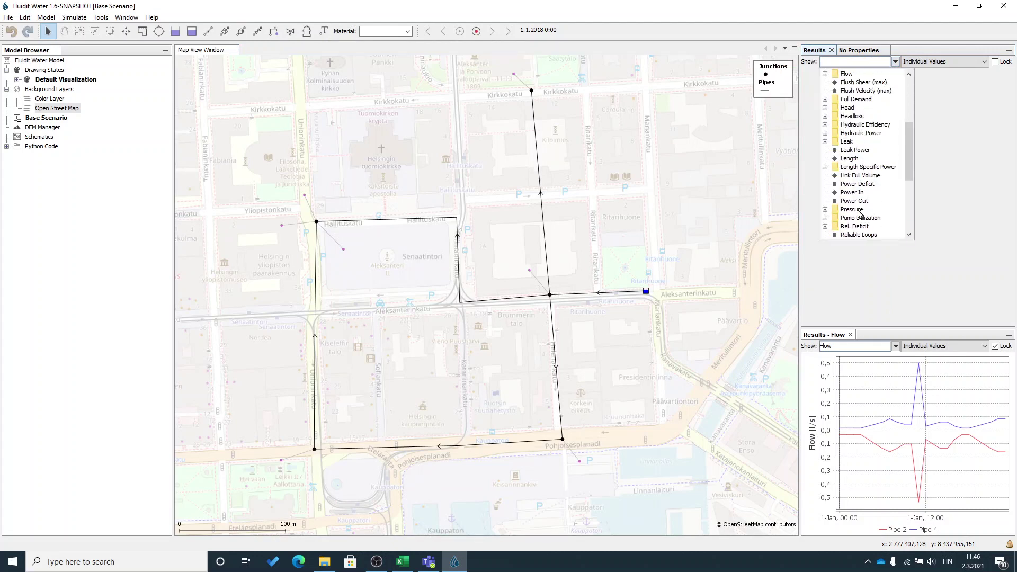
left_click(858, 209)
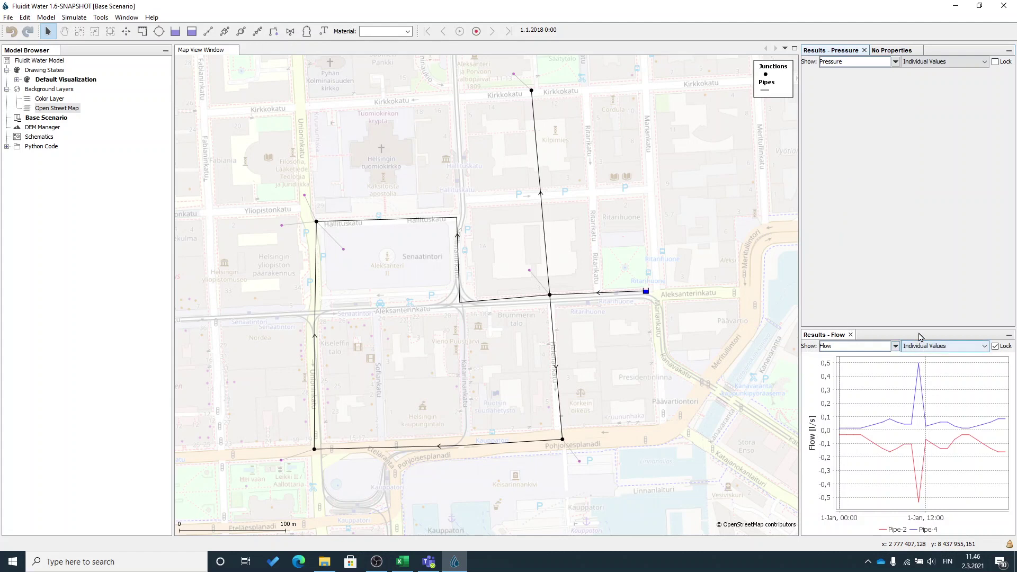
left_click_drag(920, 335, 920, 296)
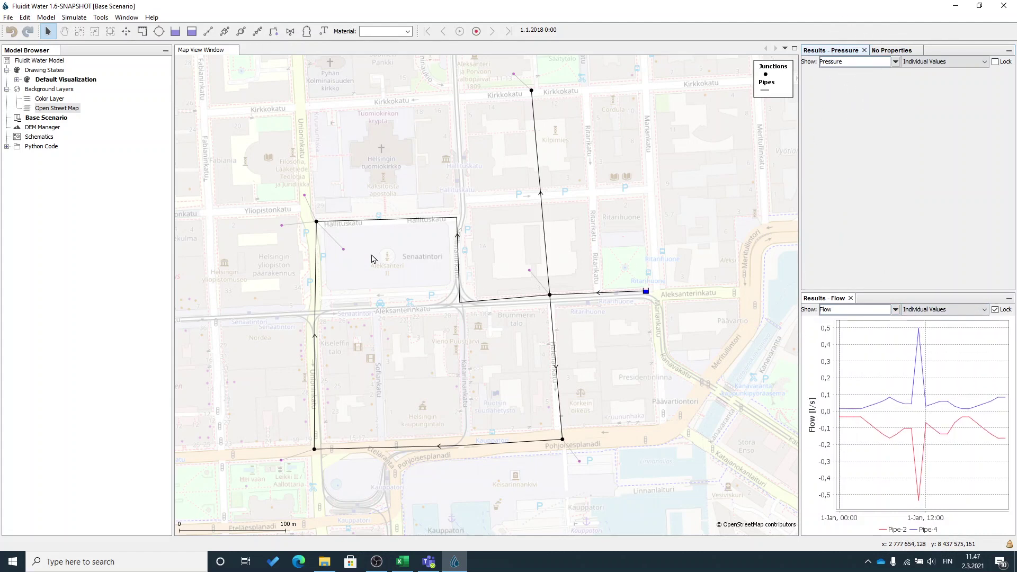
- Plot pressure for Junction-2, -3, -4, -5 and -6, then clear the selection
left_click(316, 222)
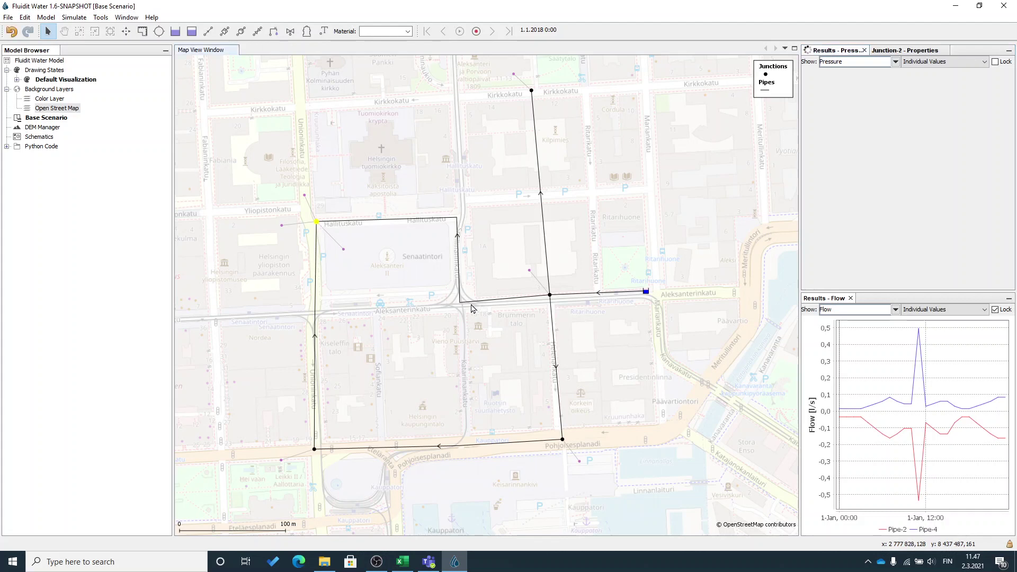
left_click(551, 295, "ctrl")
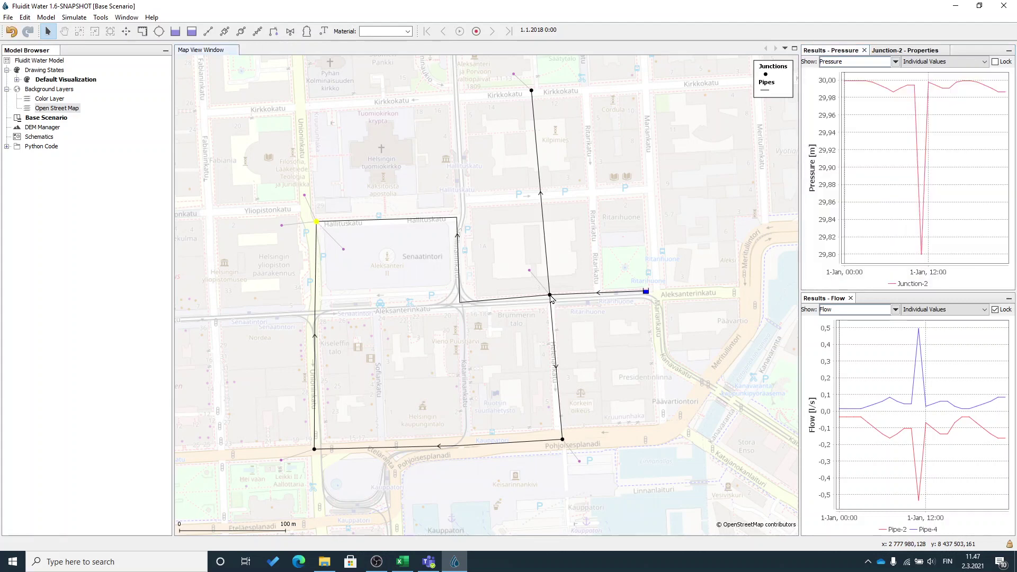
left_click(532, 91, "ctrl")
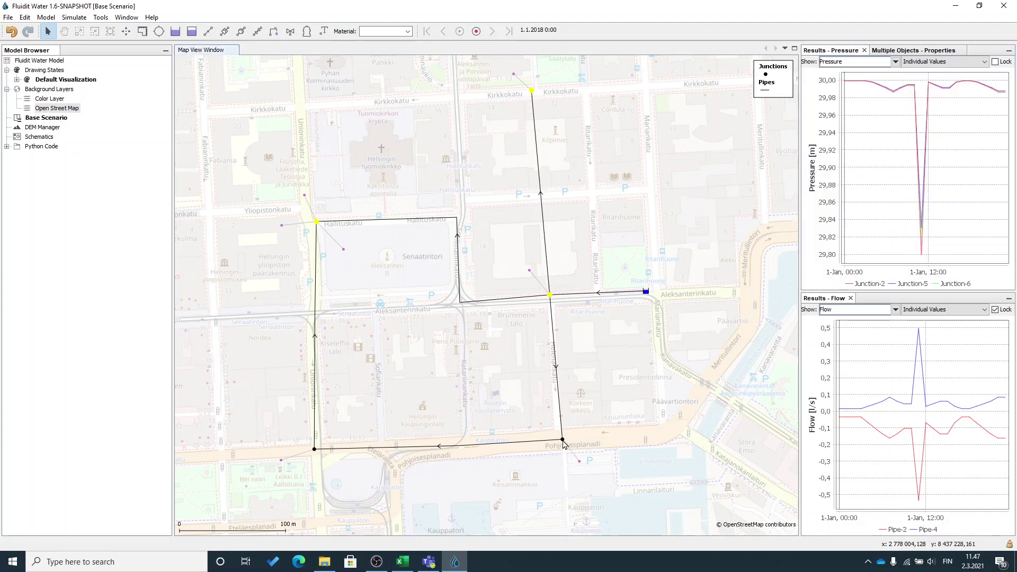
left_click(562, 440, "ctrl")
left_click(315, 450, "ctrl")
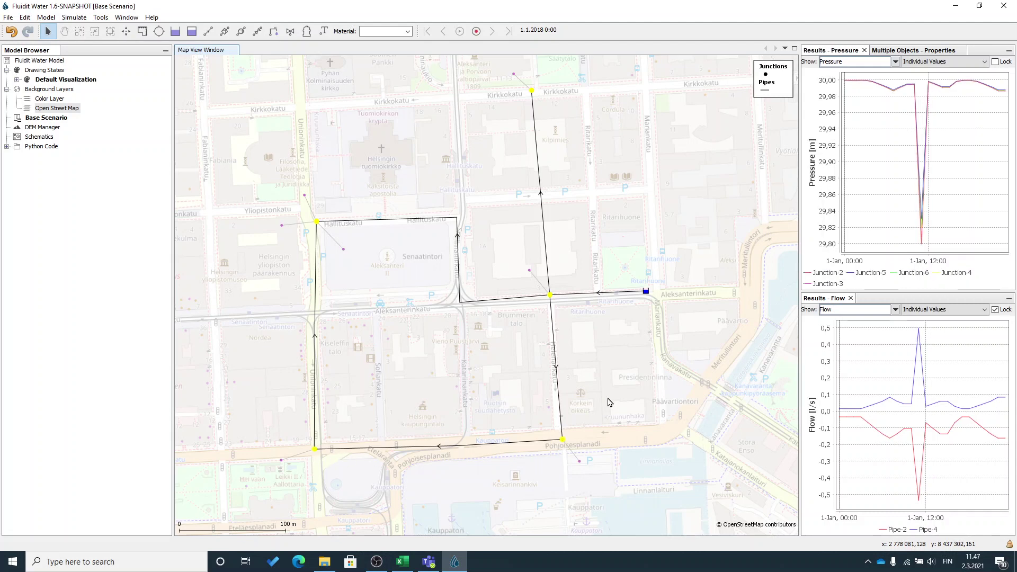
left_click(635, 367)
left_click_drag(615, 405, 630, 436)
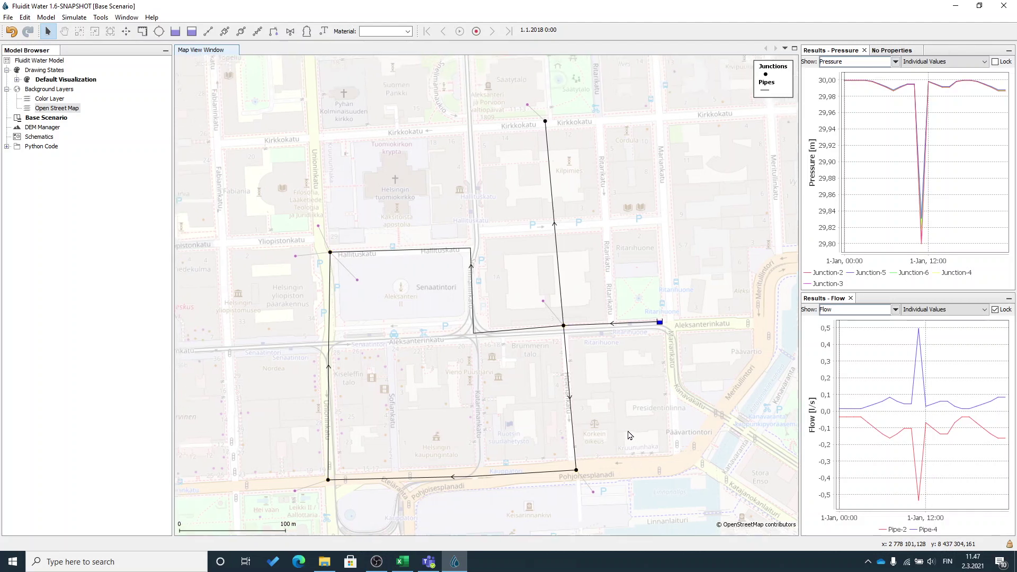